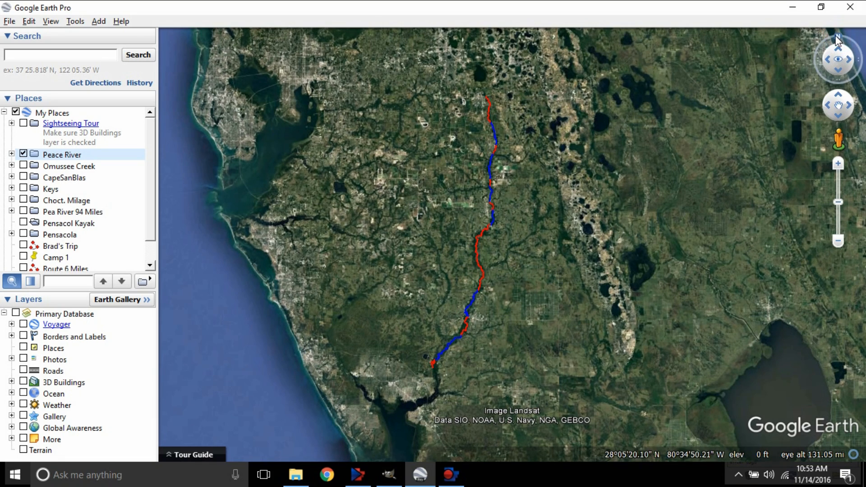
# Step: Rotate the map a quarter turn counterclockwise and zoom in on the first red section of the Peace River route
pyautogui.moveTo(842, 43); pyautogui.dragTo(795, 56)
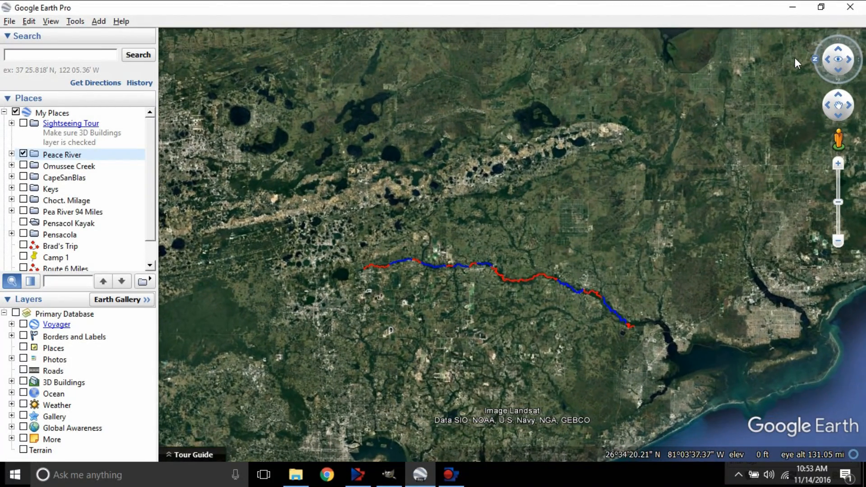
pyautogui.scroll(2, 469, 239)
pyautogui.scroll(5, 374, 239)
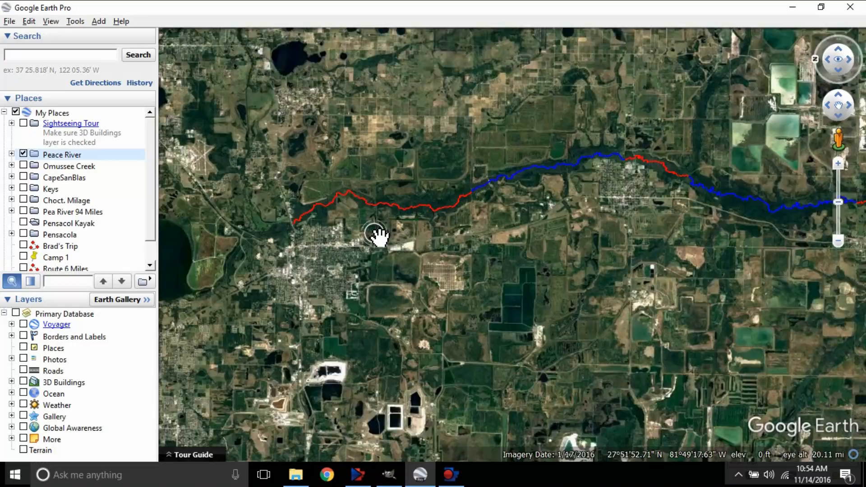
pyautogui.scroll(2, 378, 233)
pyautogui.moveTo(383, 233); pyautogui.dragTo(512, 259)
pyautogui.scroll(3, 515, 249)
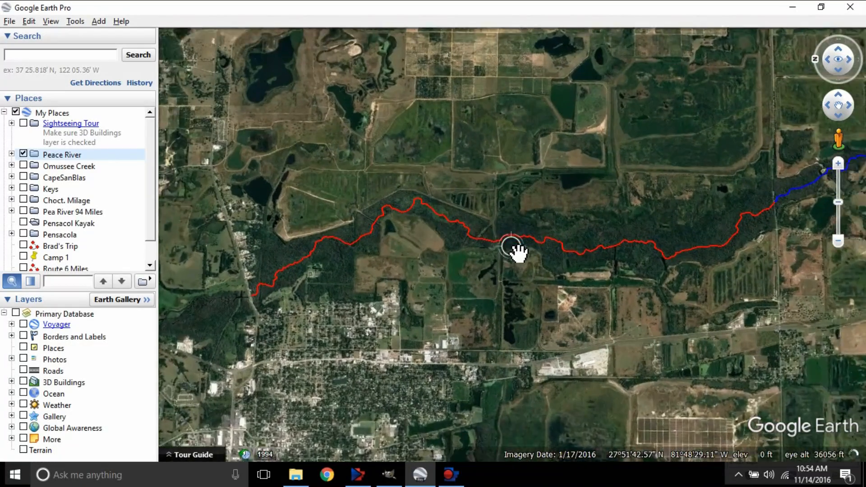
# Step: Hide the sidebar to widen the map area around the first red river section
pyautogui.click(51, 21)
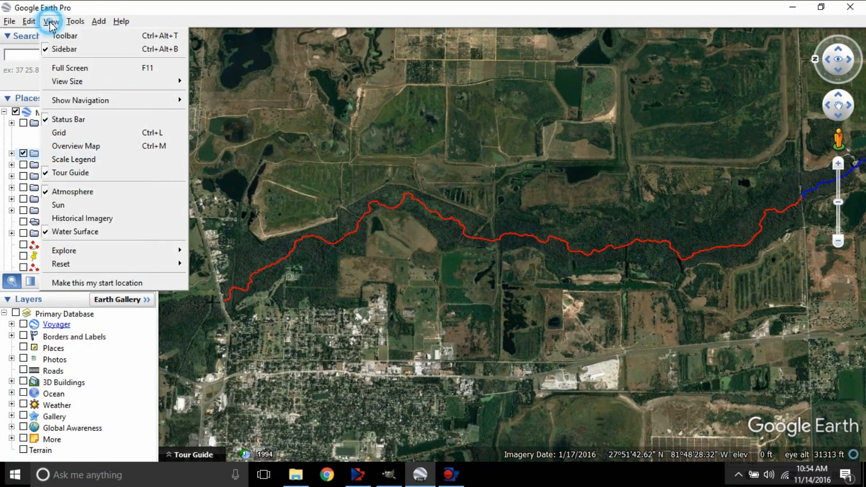
pyautogui.click(248, 4)
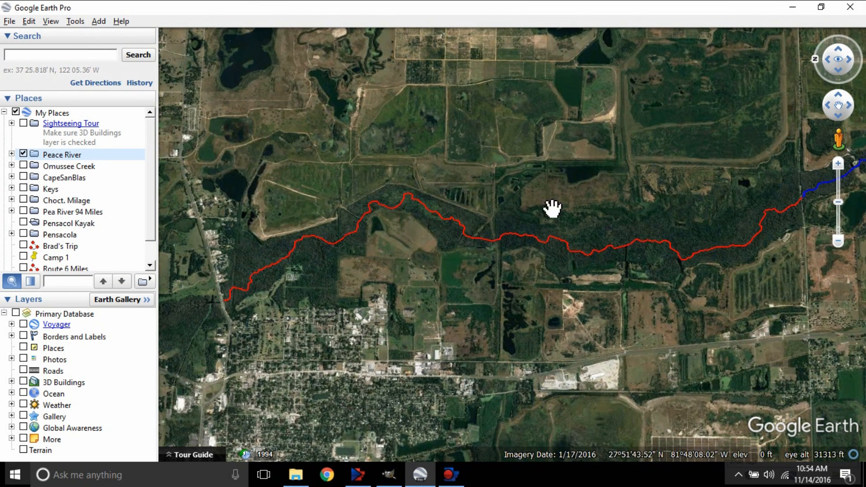
pyautogui.click(48, 22)
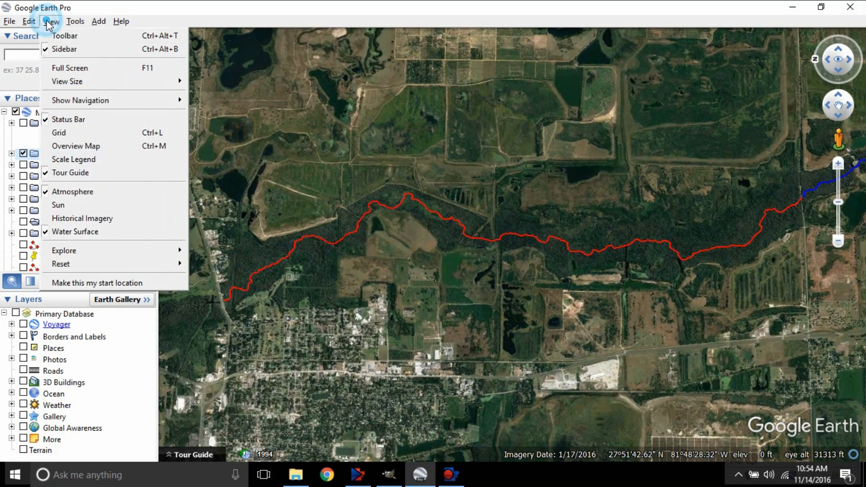
pyautogui.click(59, 48)
pyautogui.moveTo(419, 215)
pyautogui.mouseDown()
pyautogui.moveTo(427, 234)
pyautogui.moveTo(421, 229)
pyautogui.mouseUp()
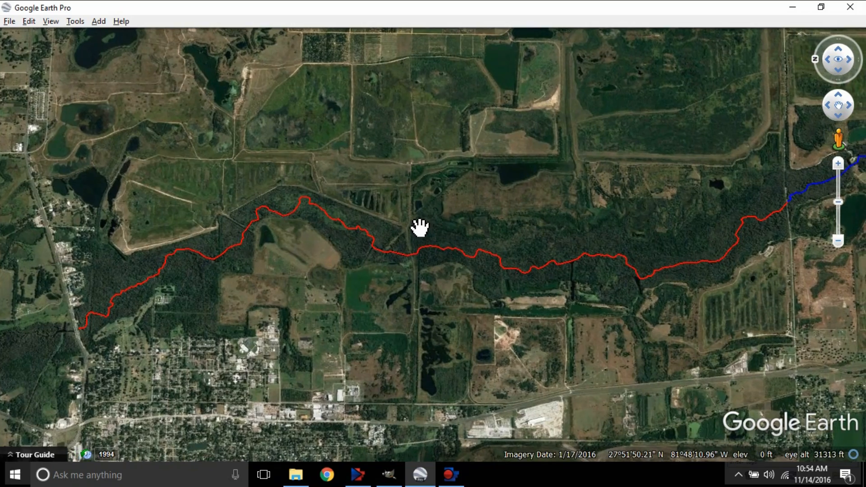
# Step: Survey the red and blue sections along the downstream route, returning to the first red section at the northern end
pyautogui.scroll(-2, 420, 228)
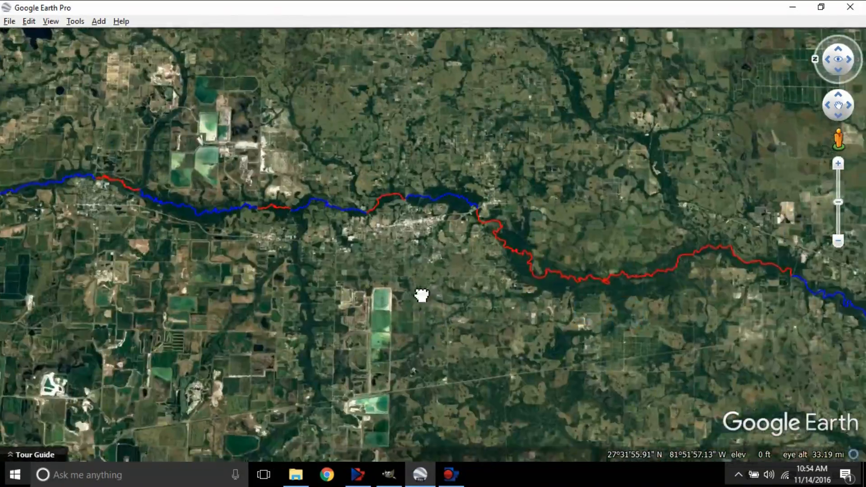
pyautogui.moveTo(445, 342); pyautogui.dragTo(678, 348)
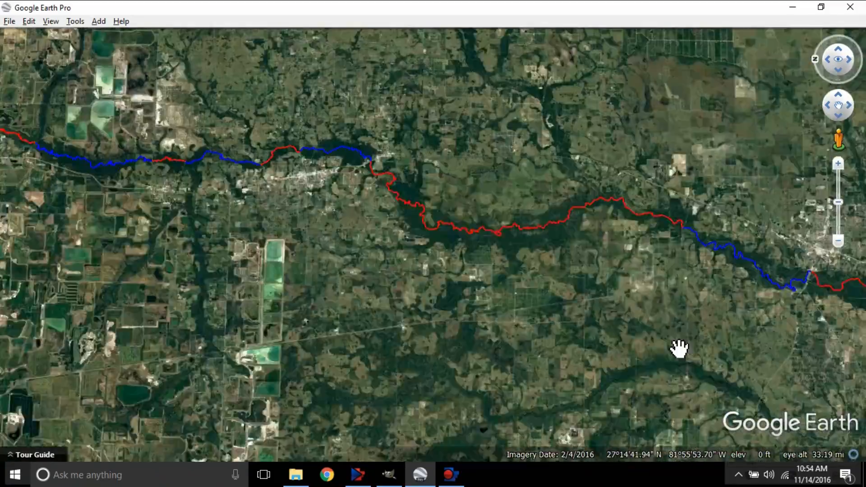
pyautogui.moveTo(317, 297); pyautogui.dragTo(640, 367)
pyautogui.click(398, 306)
pyautogui.scroll(3, 414, 287)
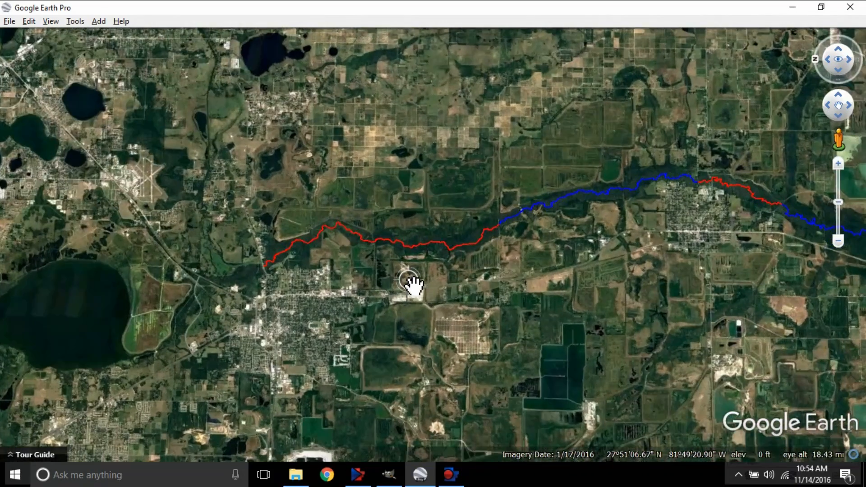
pyautogui.scroll(4, 411, 284)
pyautogui.moveTo(352, 259); pyautogui.dragTo(428, 327)
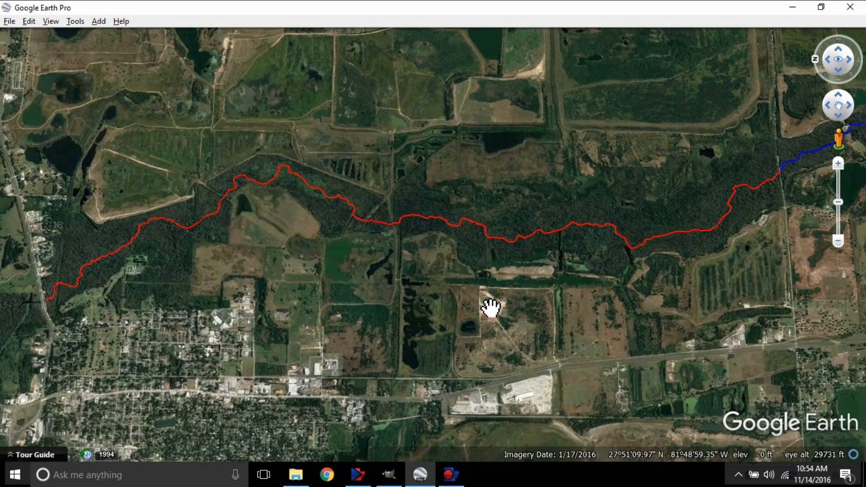
pyautogui.scroll(1, 456, 307)
pyautogui.scroll(-1, 422, 306)
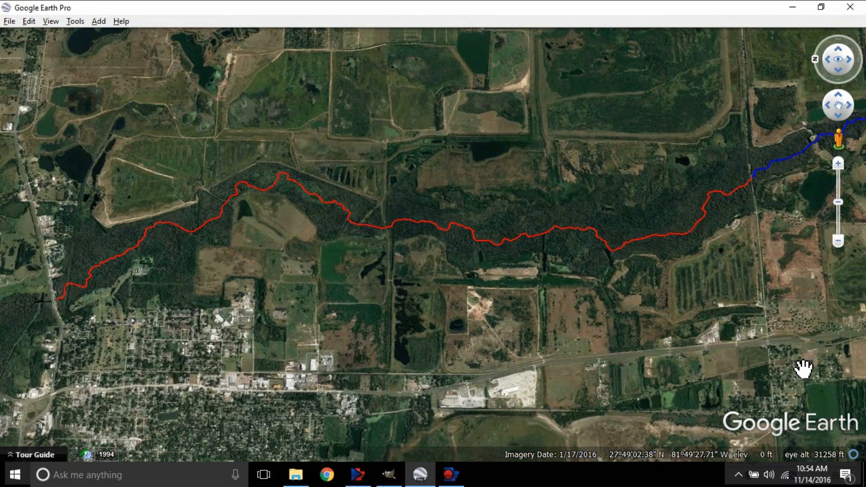
# Step: Examine the route past the first blue section and inspect the second red section beside the town up close
pyautogui.moveTo(712, 313); pyautogui.dragTo(518, 286)
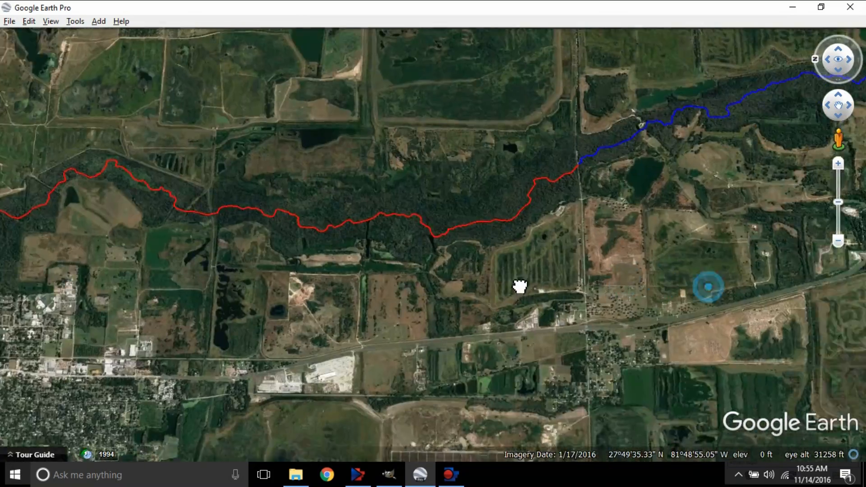
pyautogui.moveTo(574, 228); pyautogui.dragTo(457, 274)
pyautogui.scroll(-5, 457, 274)
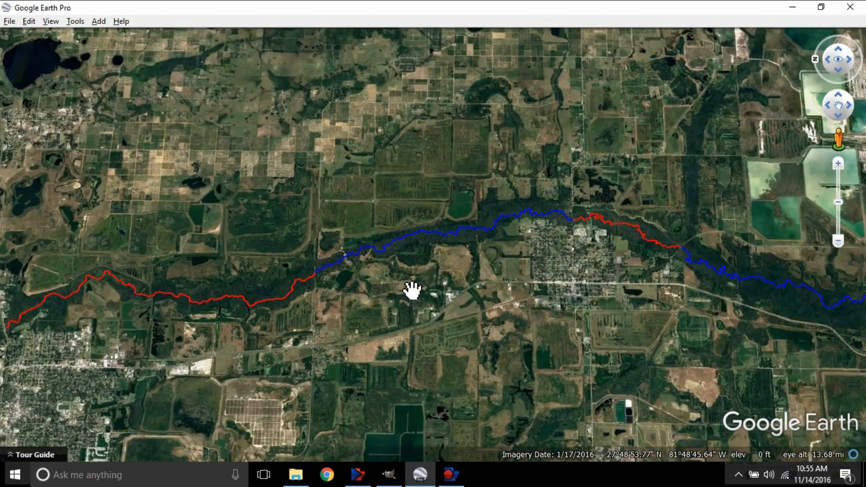
pyautogui.scroll(-3, 460, 275)
pyautogui.moveTo(598, 279); pyautogui.dragTo(495, 315)
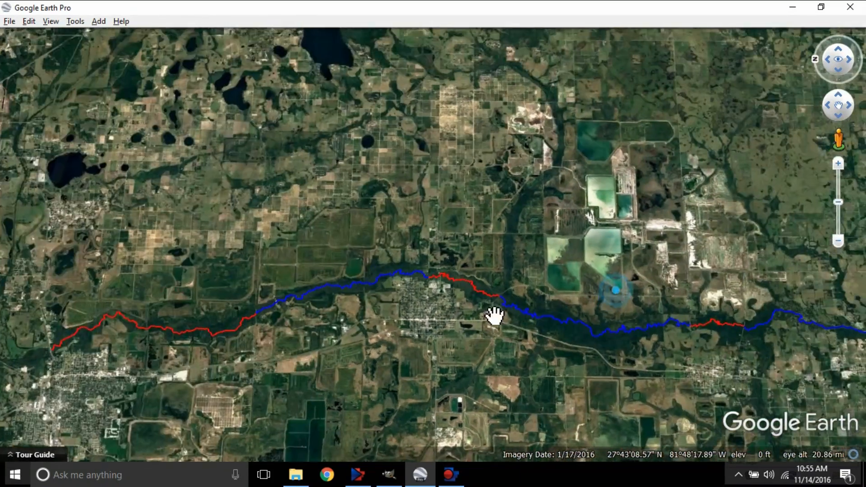
pyautogui.scroll(5, 453, 280)
pyautogui.scroll(5, 499, 302)
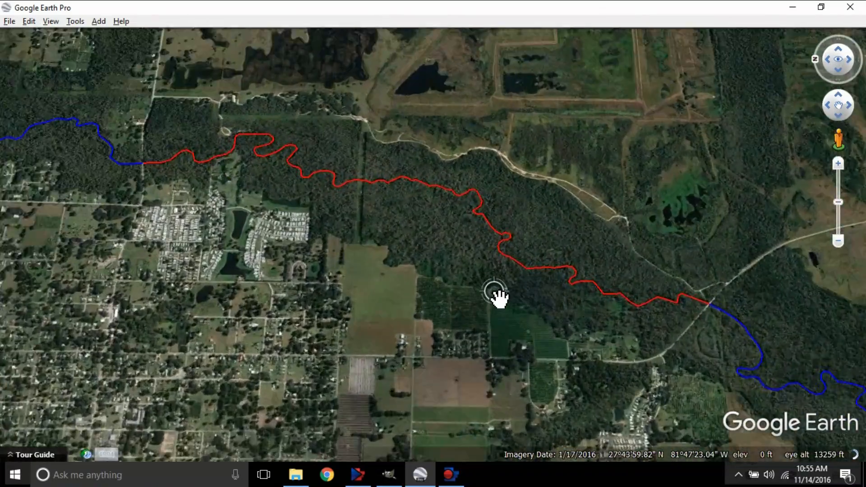
pyautogui.scroll(-3, 472, 341)
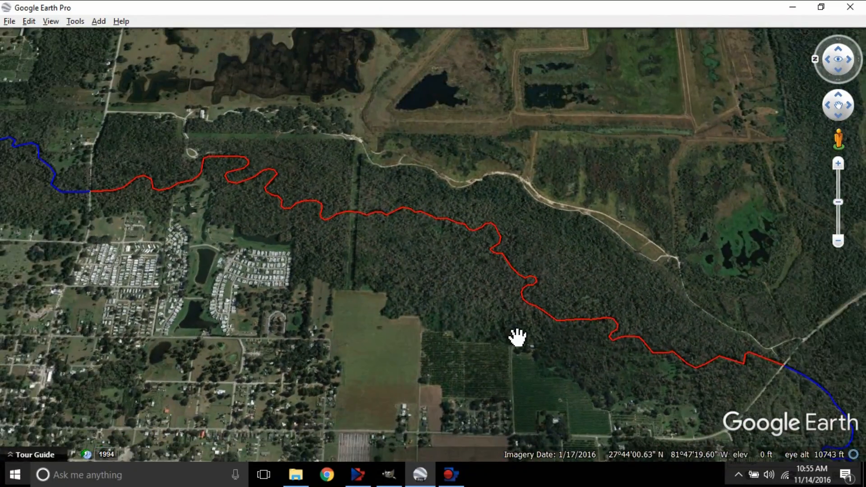
# Step: Follow the long blue section downstream and inspect the next short red section between its two road crossings
pyautogui.scroll(-3, 518, 338)
pyautogui.moveTo(642, 354); pyautogui.dragTo(289, 225)
pyautogui.moveTo(487, 252); pyautogui.dragTo(158, 281)
pyautogui.moveTo(468, 278); pyautogui.dragTo(226, 225)
pyautogui.moveTo(569, 351); pyautogui.dragTo(255, 213)
pyautogui.click(276, 212)
pyautogui.scroll(-2, 361, 248)
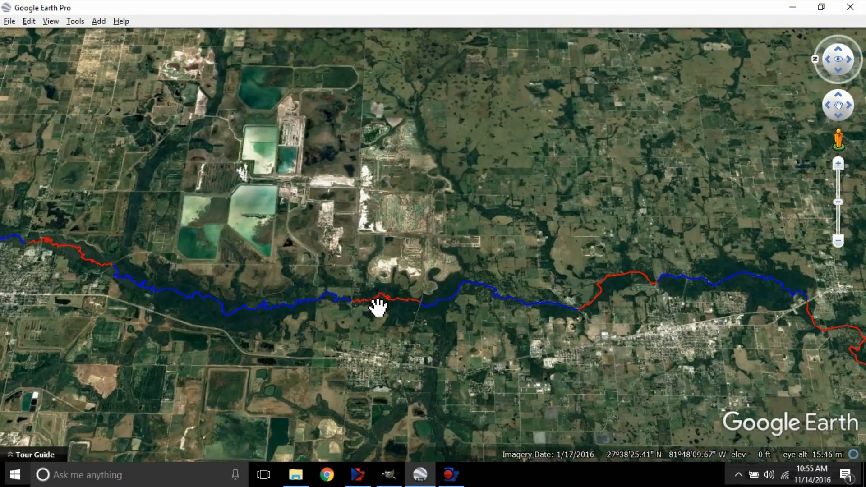
pyautogui.scroll(4, 402, 315)
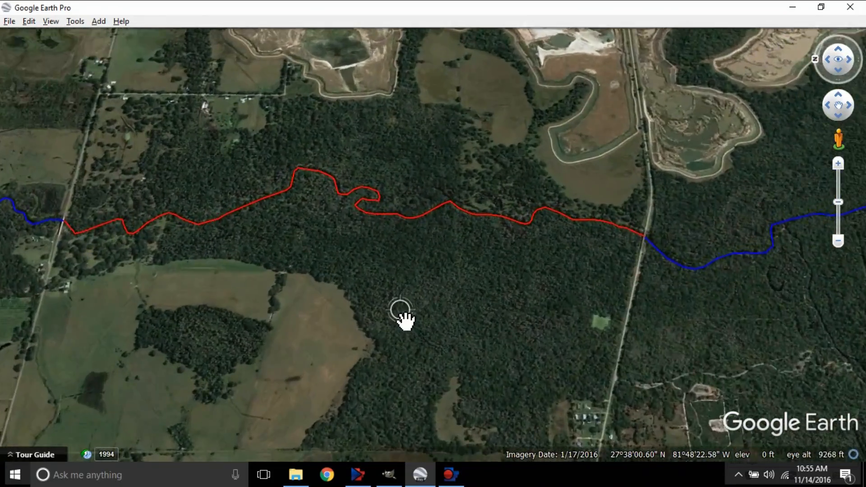
pyautogui.scroll(-2, 292, 294)
pyautogui.scroll(-5, 294, 298)
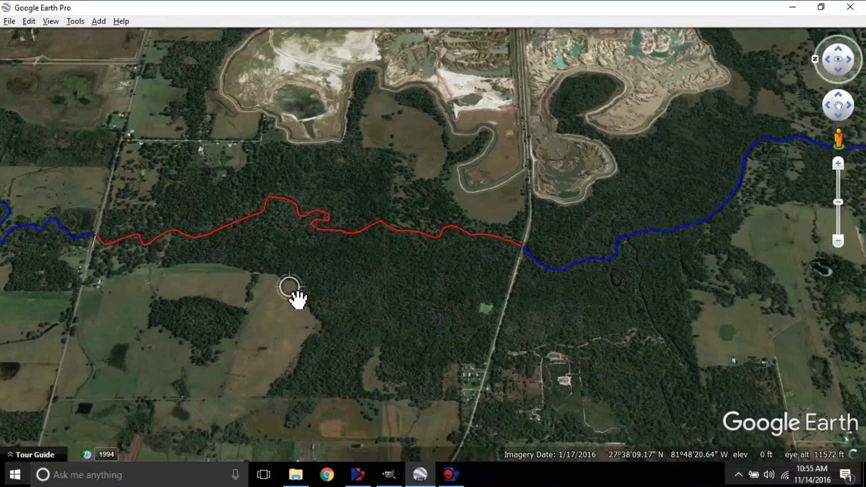
# Step: Trace the river route back upstream to the first red section at its northern end
pyautogui.moveTo(257, 299); pyautogui.dragTo(550, 356)
pyautogui.moveTo(207, 343); pyautogui.dragTo(473, 296)
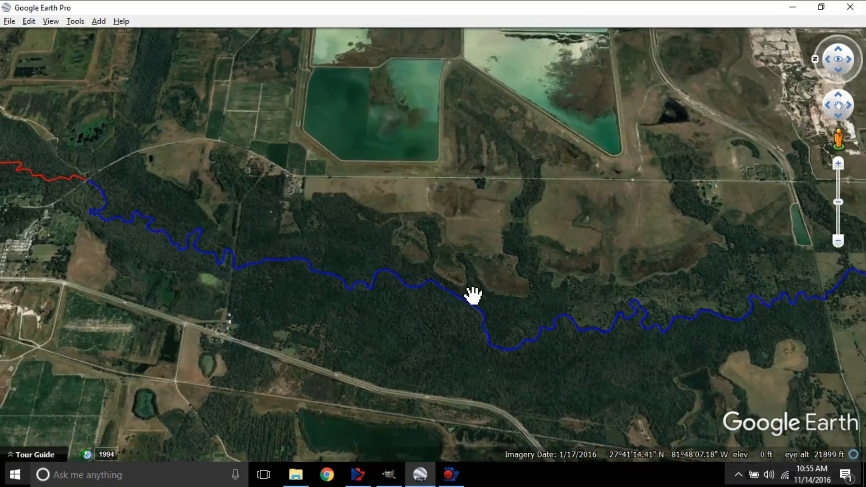
pyautogui.scroll(-2, 190, 284)
pyautogui.moveTo(189, 283); pyautogui.dragTo(480, 363)
pyautogui.moveTo(156, 297); pyautogui.dragTo(557, 345)
pyautogui.moveTo(197, 381); pyautogui.dragTo(532, 207)
pyautogui.moveTo(310, 275); pyautogui.dragTo(429, 287)
pyautogui.scroll(2, 399, 262)
pyautogui.scroll(-2, 412, 283)
pyautogui.scroll(-2, 414, 293)
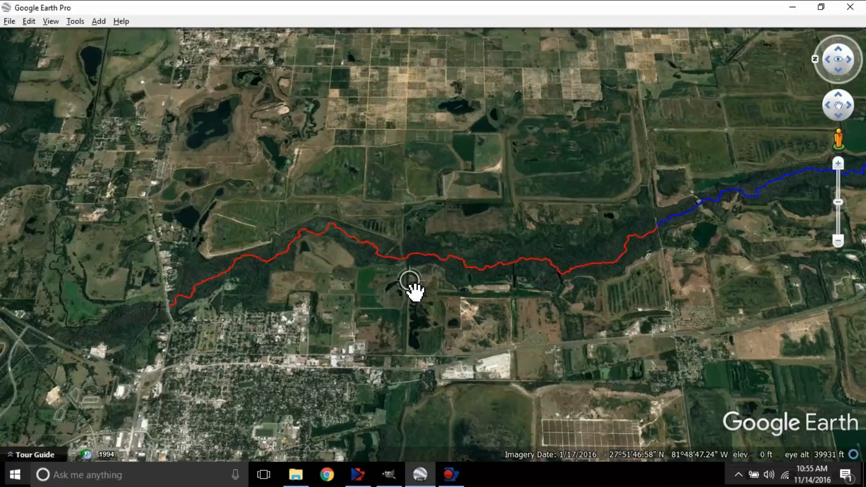
# Step: Frame the entire first red river section in the map at an eye altitude of about 26,900 ft, with both end road crossings included
pyautogui.scroll(1, 416, 293)
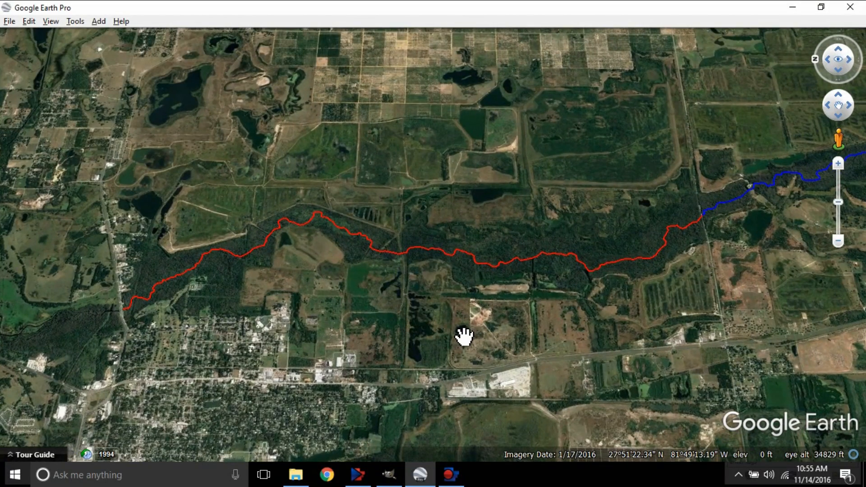
pyautogui.scroll(-2, 464, 336)
pyautogui.scroll(2, 464, 336)
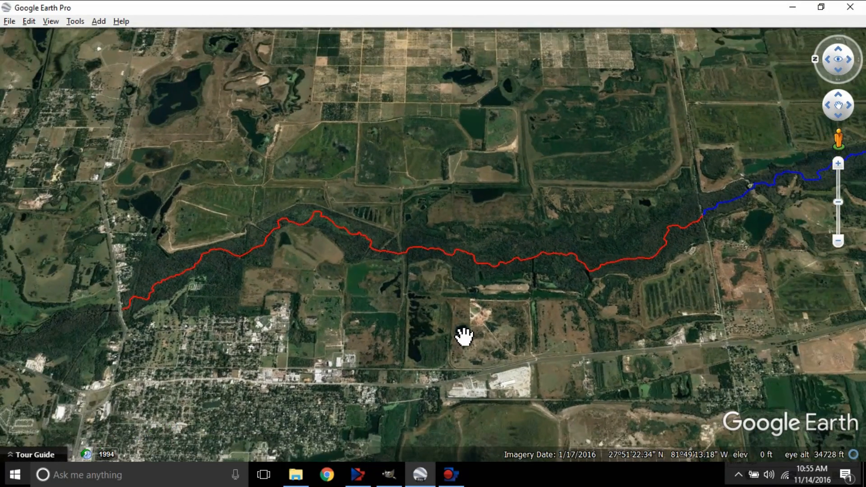
pyautogui.scroll(2, 463, 336)
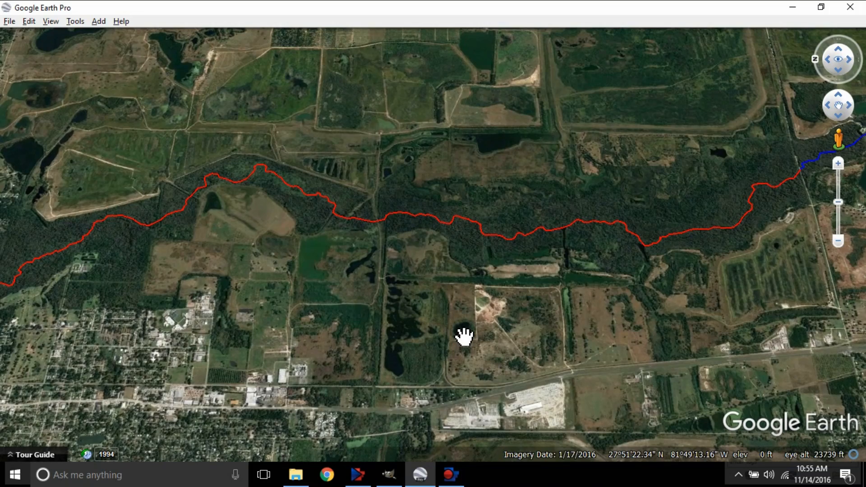
pyautogui.scroll(-1, 464, 336)
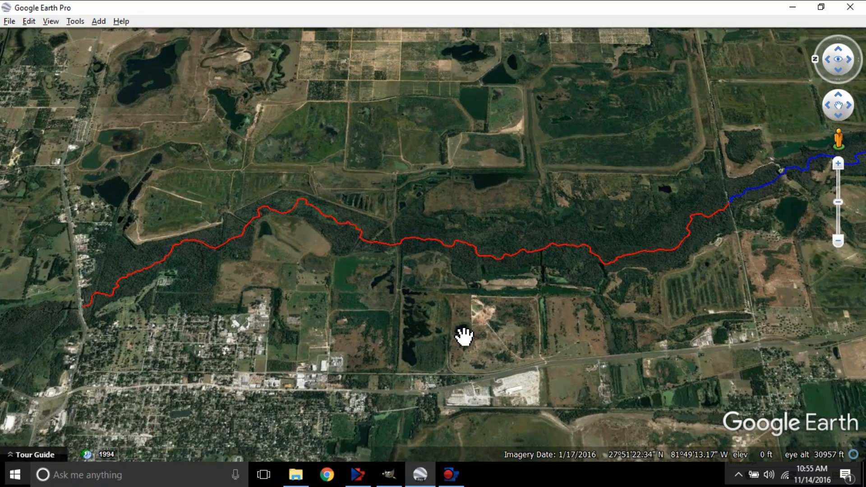
pyautogui.click(837, 244)
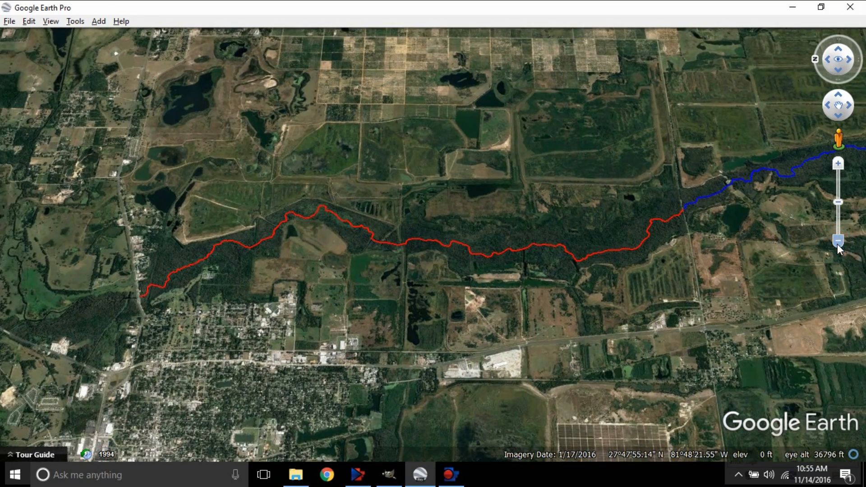
pyautogui.click(838, 163)
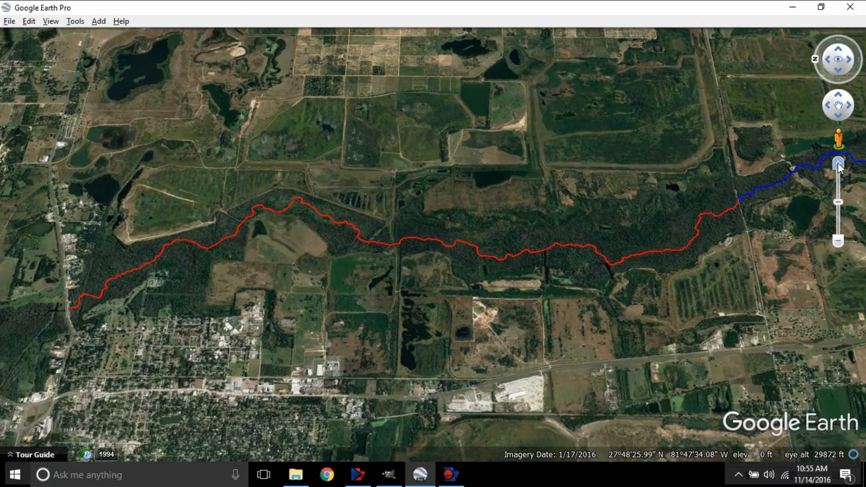
pyautogui.click(838, 240)
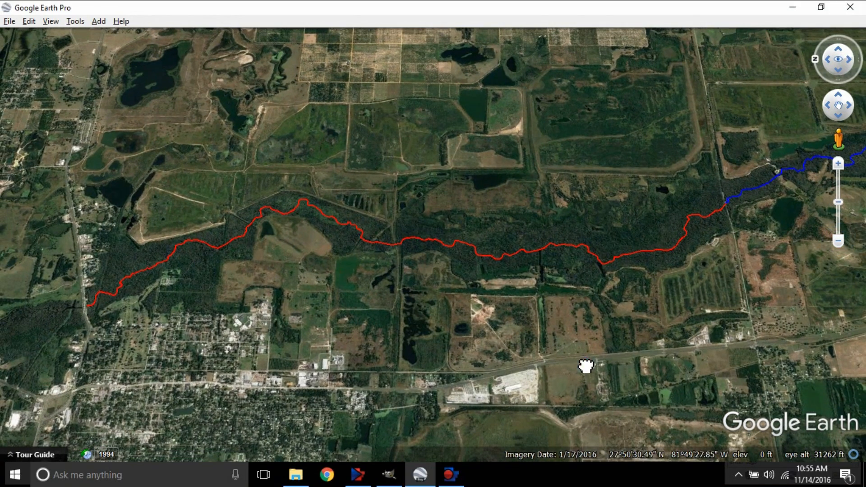
pyautogui.moveTo(583, 365); pyautogui.dragTo(585, 349)
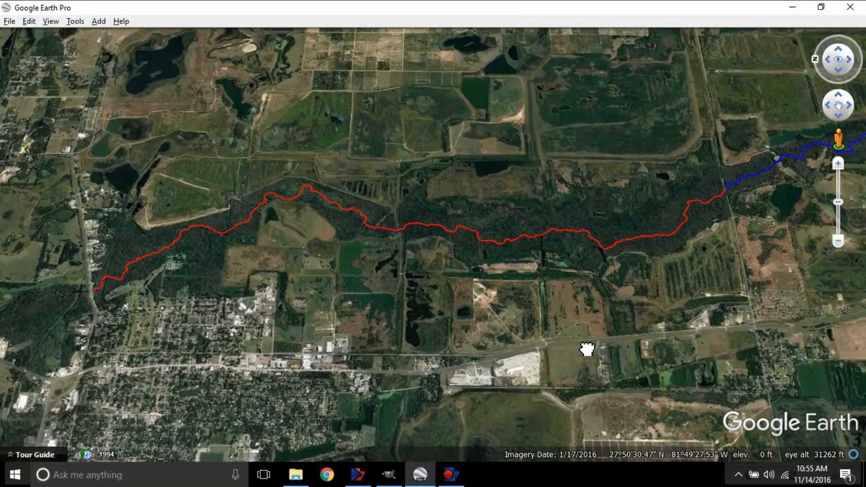
pyautogui.click(839, 166)
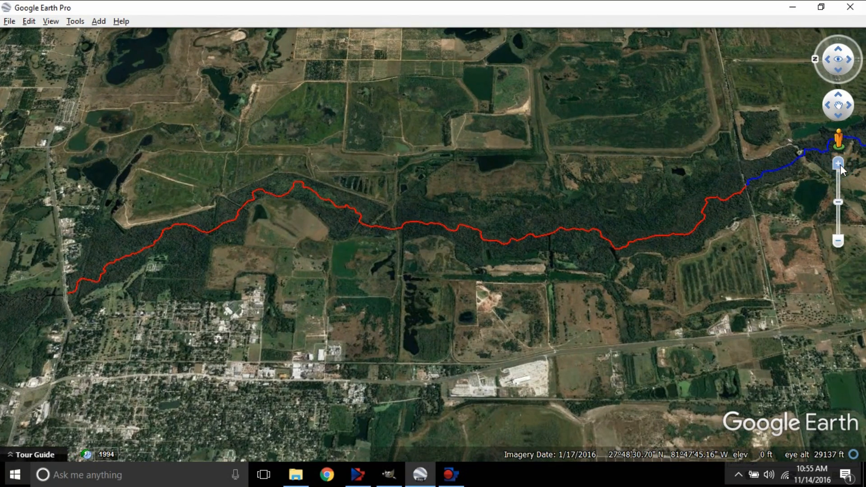
pyautogui.click(840, 166)
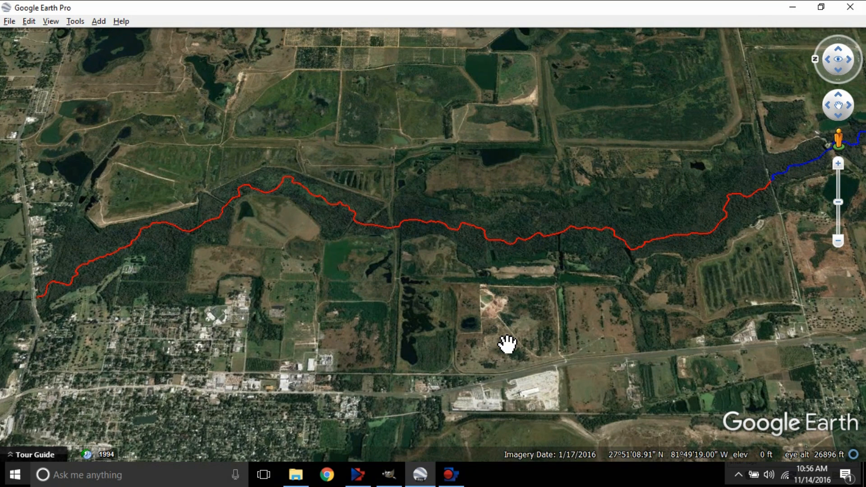
pyautogui.moveTo(507, 344); pyautogui.dragTo(548, 369)
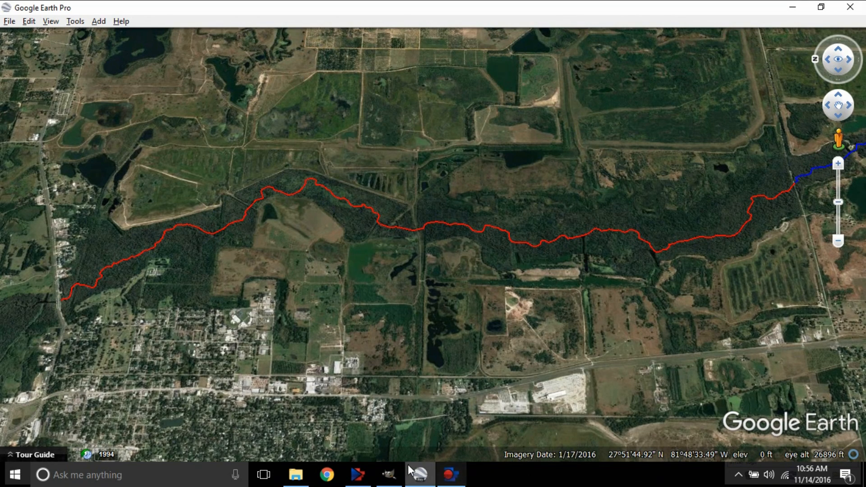
# Step: Switch to GIMP and create a new portrait image from the US-Letter (300ppi) template
pyautogui.click(390, 473)
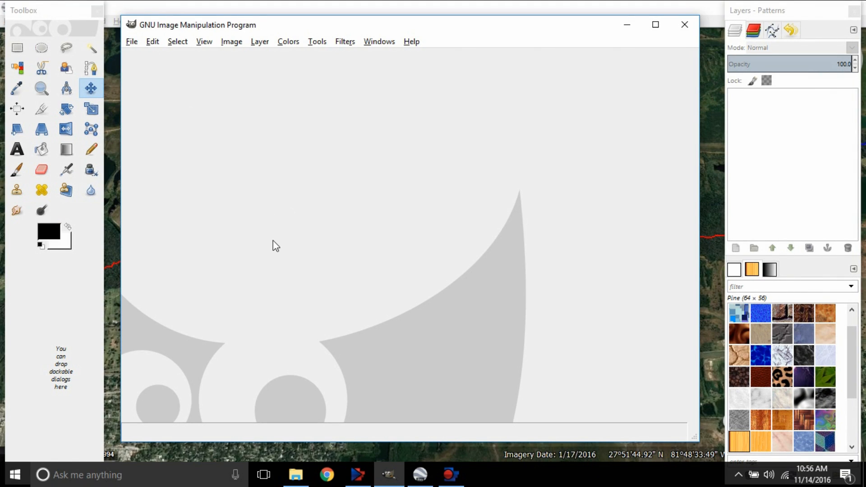
pyautogui.click(131, 42)
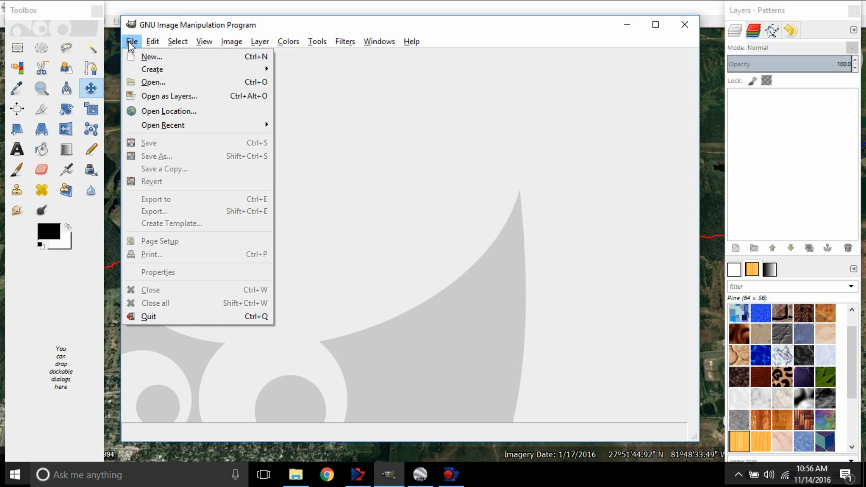
pyautogui.click(149, 56)
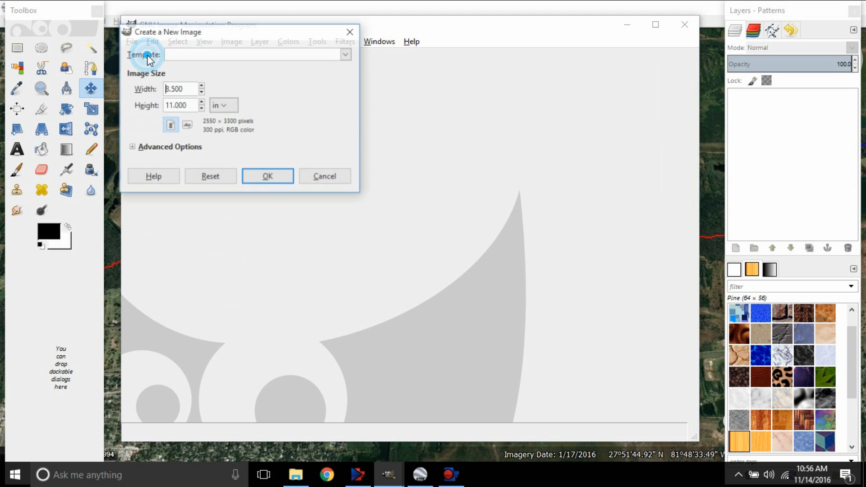
pyautogui.click(347, 55)
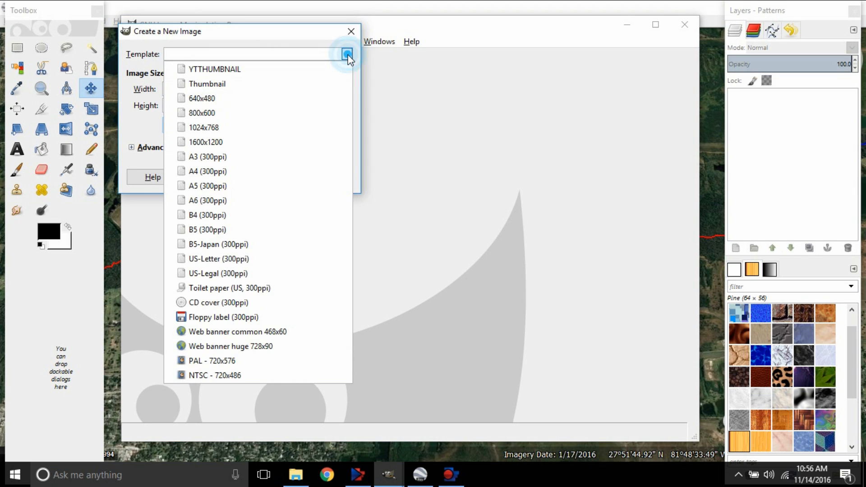
pyautogui.click(259, 258)
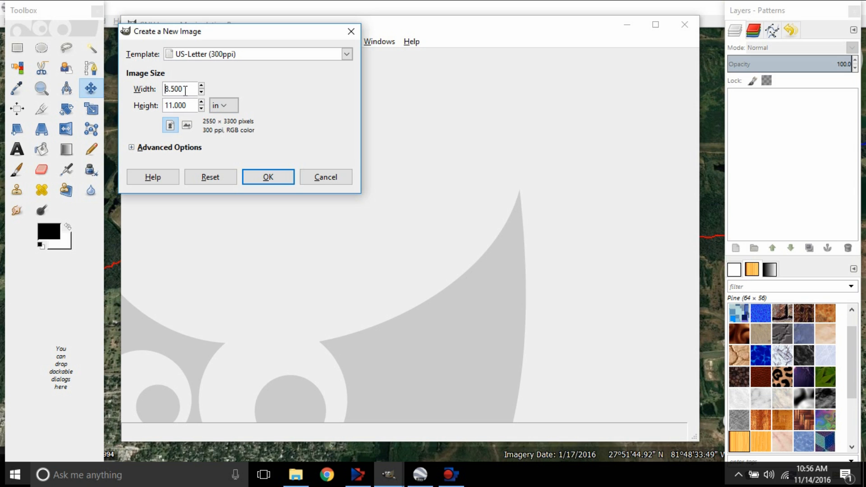
pyautogui.click(268, 177)
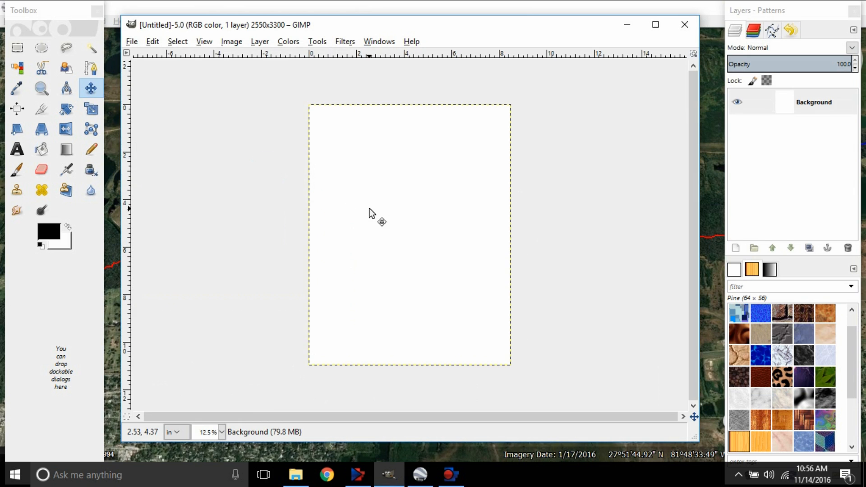
# Step: Paste the copied map screenshot as a new layer and move it toward the middle of the portrait page
pyautogui.rightClick(373, 198)
pyautogui.moveTo(415, 225)
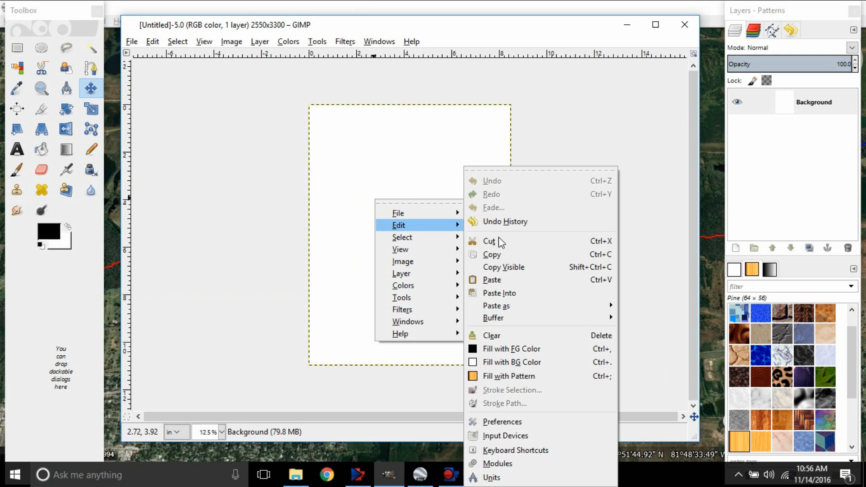
pyautogui.moveTo(516, 307)
pyautogui.click(647, 326)
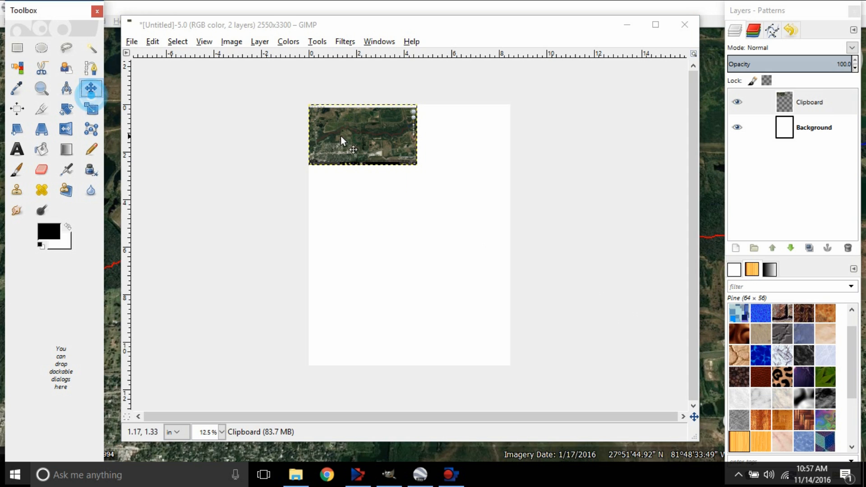
pyautogui.moveTo(341, 136); pyautogui.dragTo(397, 214)
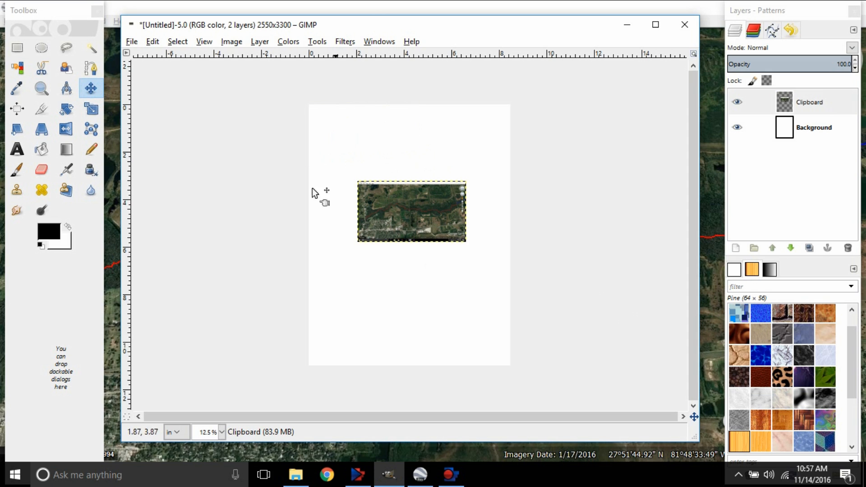
pyautogui.click(91, 109)
pyautogui.moveTo(382, 216); pyautogui.dragTo(172, 312)
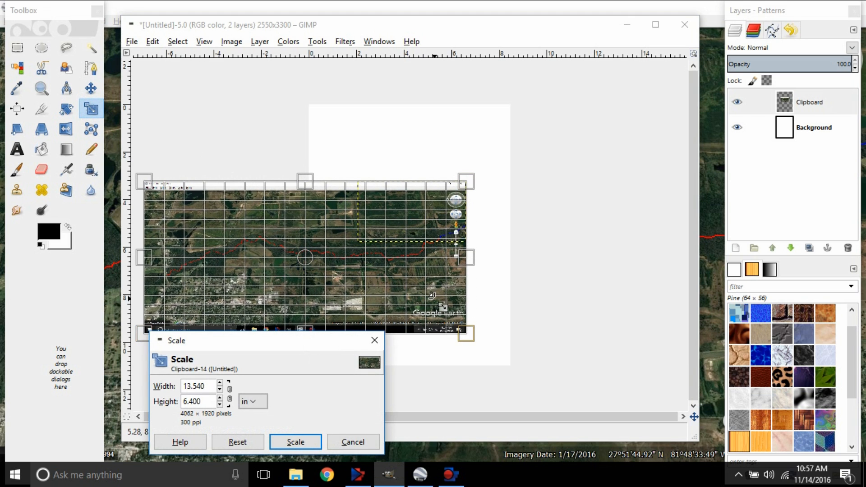
pyautogui.click(353, 441)
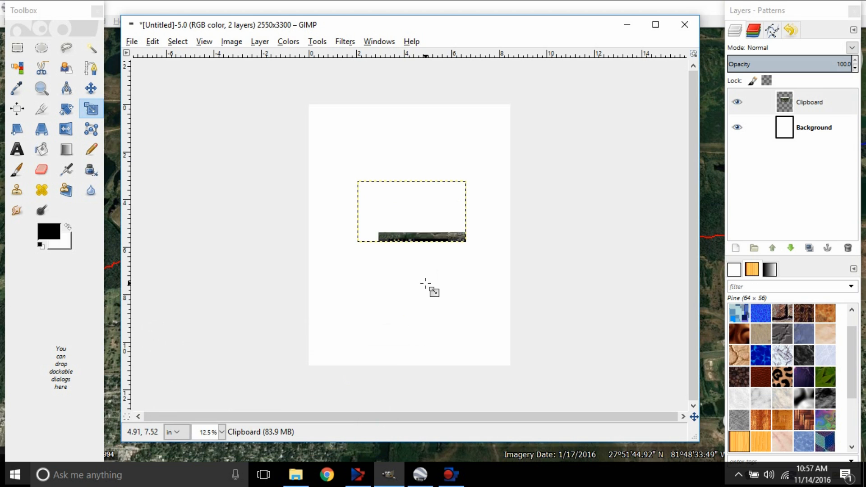
# Step: Create a new landscape image from the US-Letter (300ppi) template with width 11 in and height 8.5 in
pyautogui.click(132, 41)
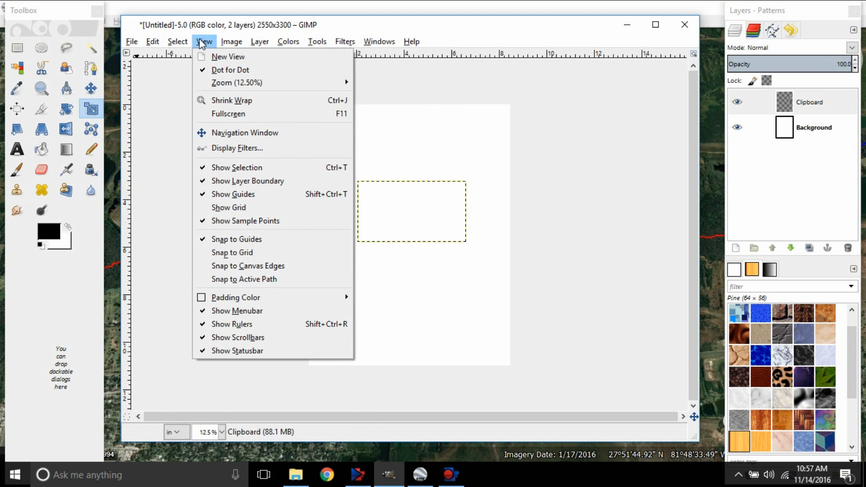
pyautogui.moveTo(171, 41)
pyautogui.moveTo(132, 41)
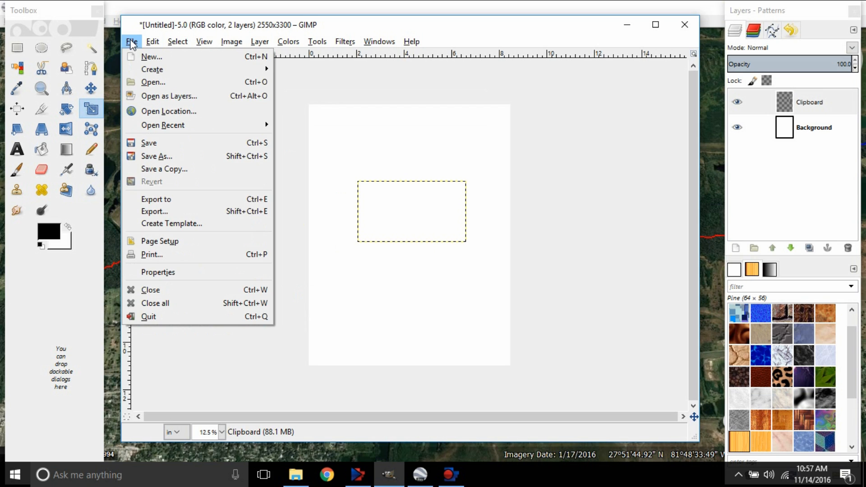
pyautogui.click(142, 56)
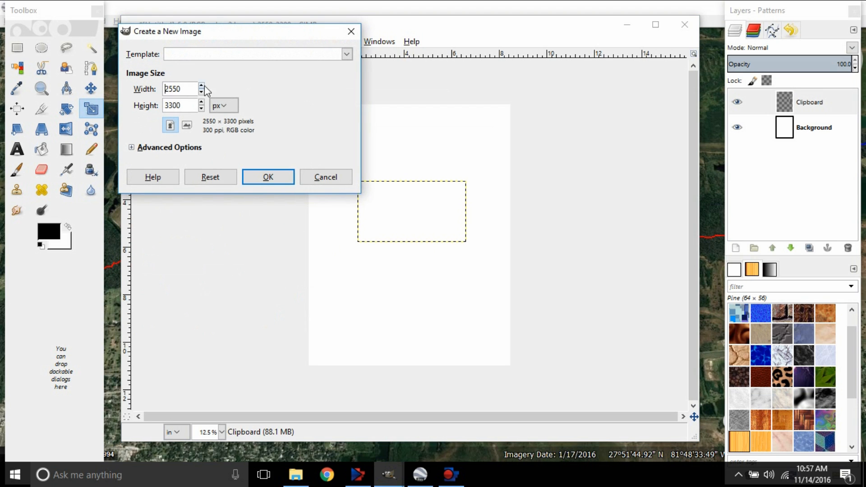
pyautogui.click(346, 54)
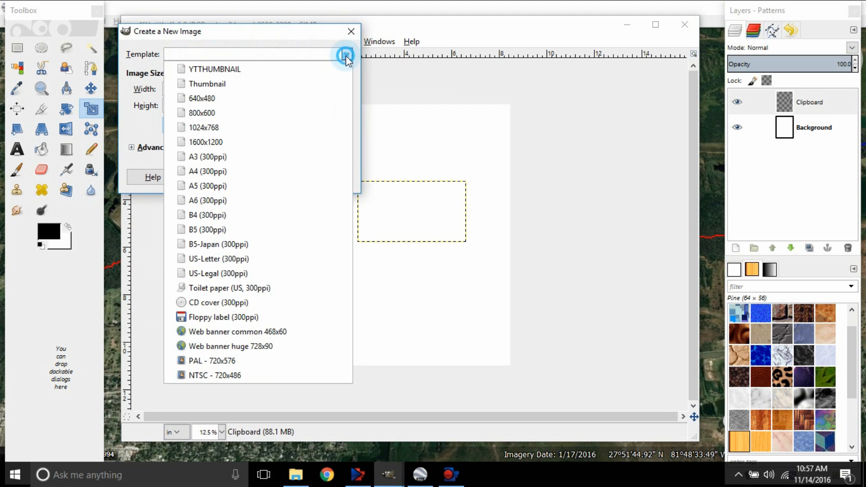
pyautogui.click(252, 258)
pyautogui.moveTo(192, 88); pyautogui.dragTo(144, 88)
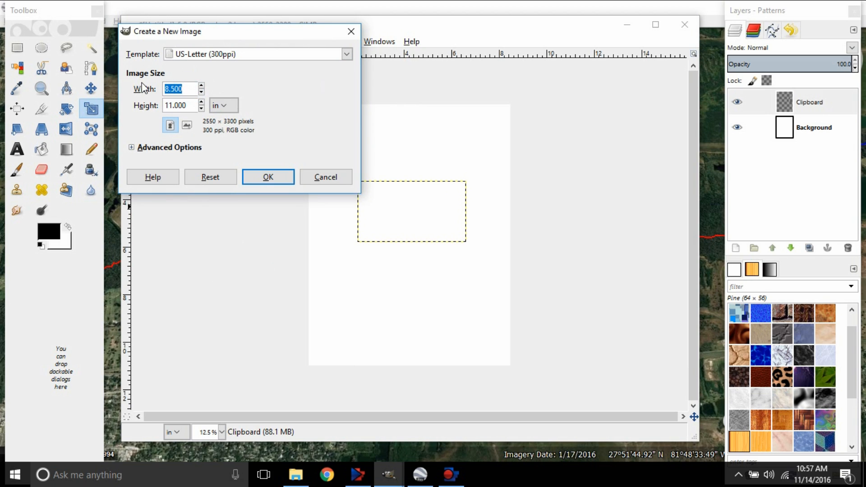
pyautogui.press('Tab')
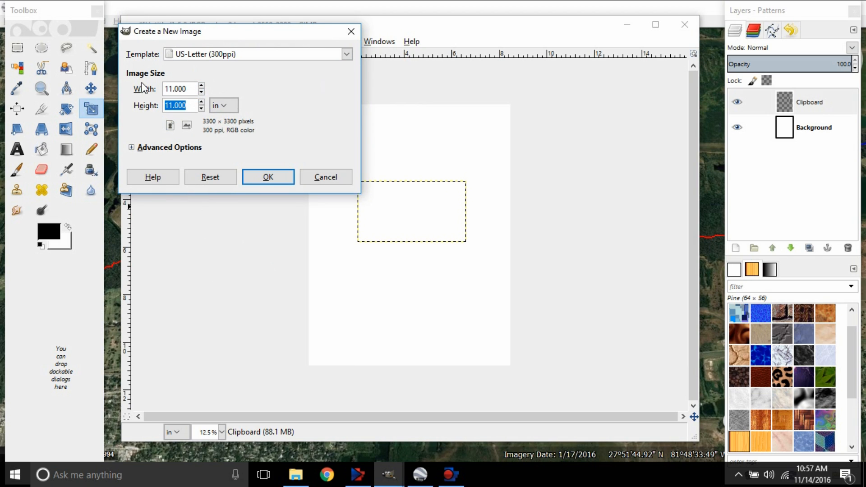
pyautogui.write('8.5')
pyautogui.press('Return')
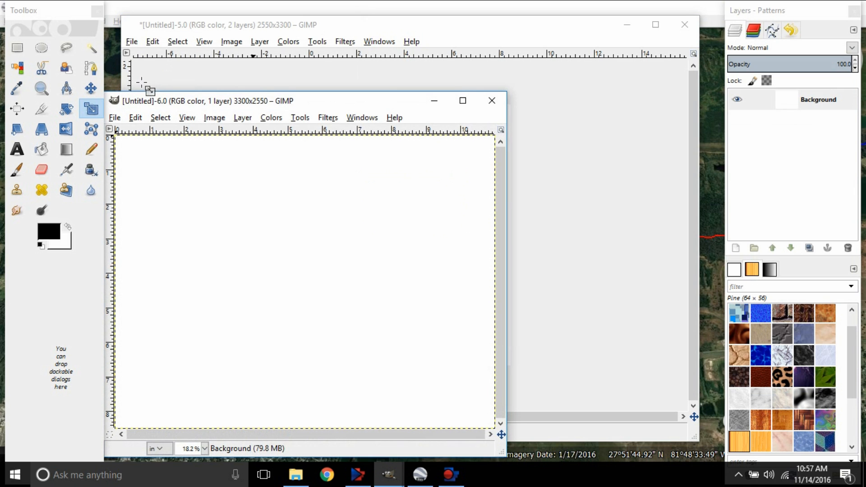
# Step: Close the portrait image without saving and enlarge the window of the landscape image
pyautogui.click(685, 25)
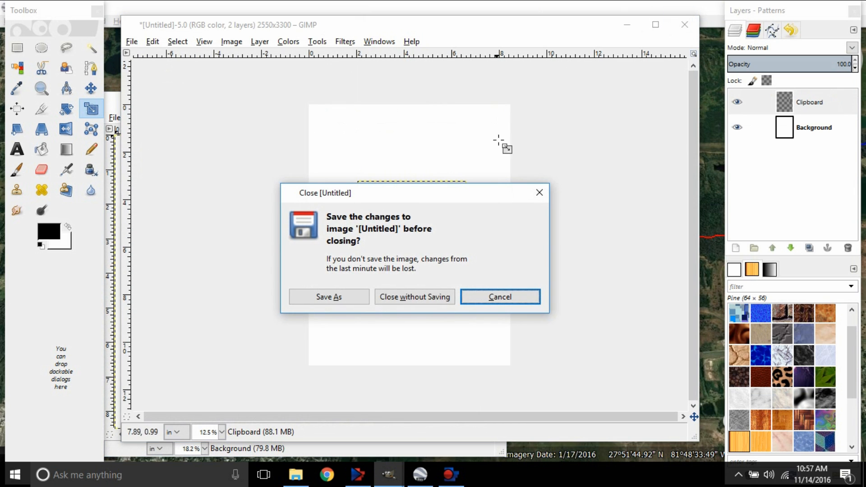
pyautogui.click(420, 303)
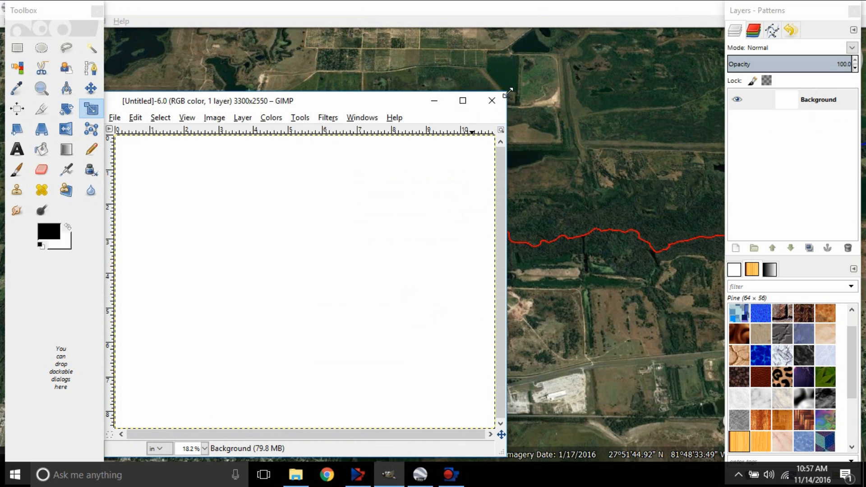
pyautogui.moveTo(507, 93); pyautogui.dragTo(708, 14)
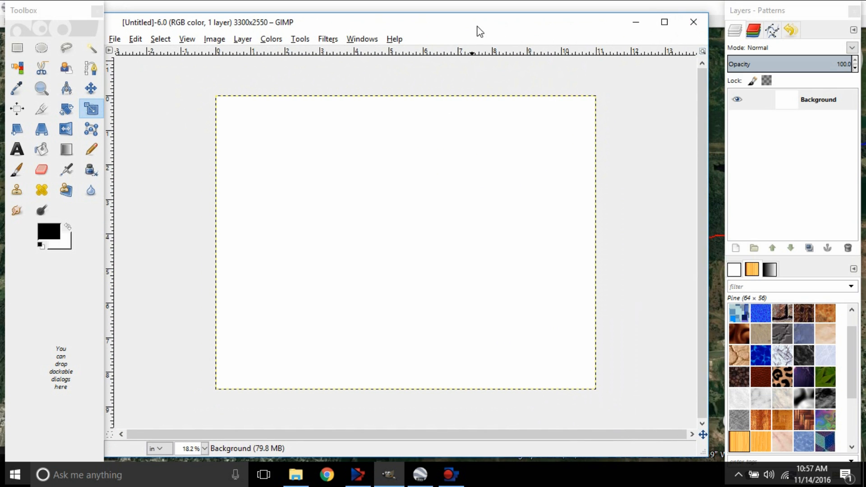
pyautogui.moveTo(478, 27); pyautogui.dragTo(487, 23)
# Step: Paste the map screenshot as a new layer and move it just inside the upper-left corner of the landscape page
pyautogui.rightClick(365, 154)
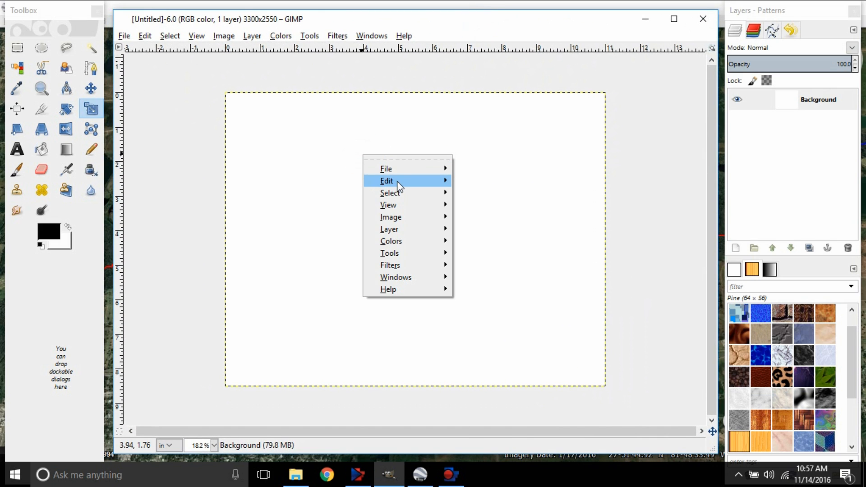
pyautogui.moveTo(396, 180)
pyautogui.moveTo(501, 306)
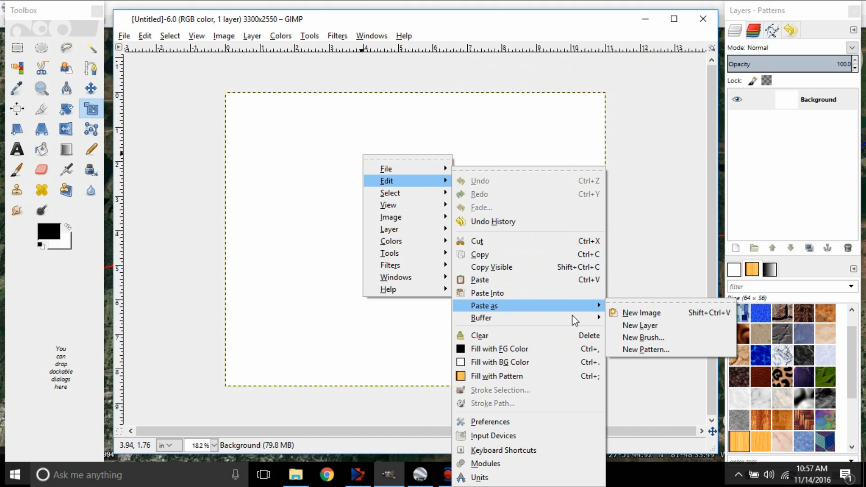
pyautogui.click(661, 323)
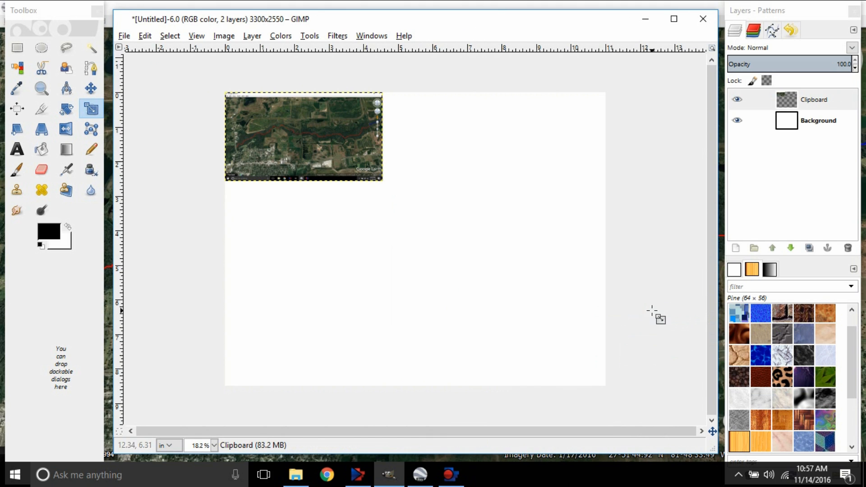
pyautogui.click(90, 88)
pyautogui.moveTo(300, 164)
pyautogui.mouseDown()
pyautogui.moveTo(320, 195)
pyautogui.moveTo(300, 163)
pyautogui.mouseUp()
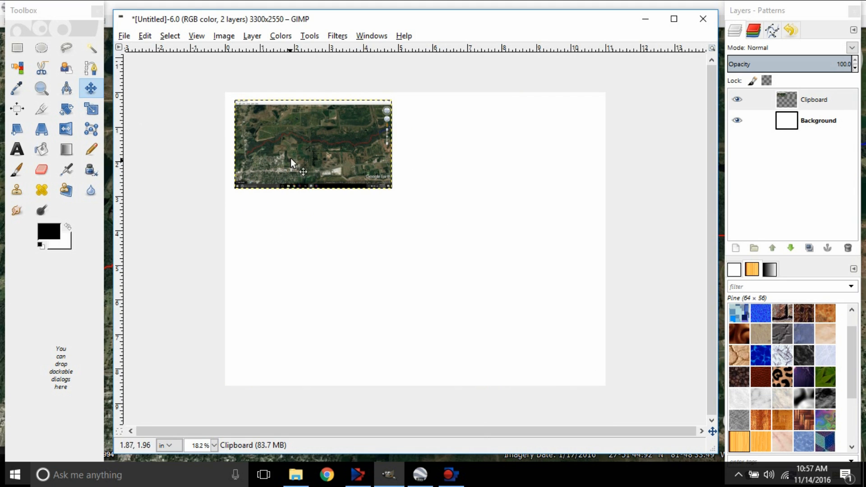
pyautogui.click(92, 111)
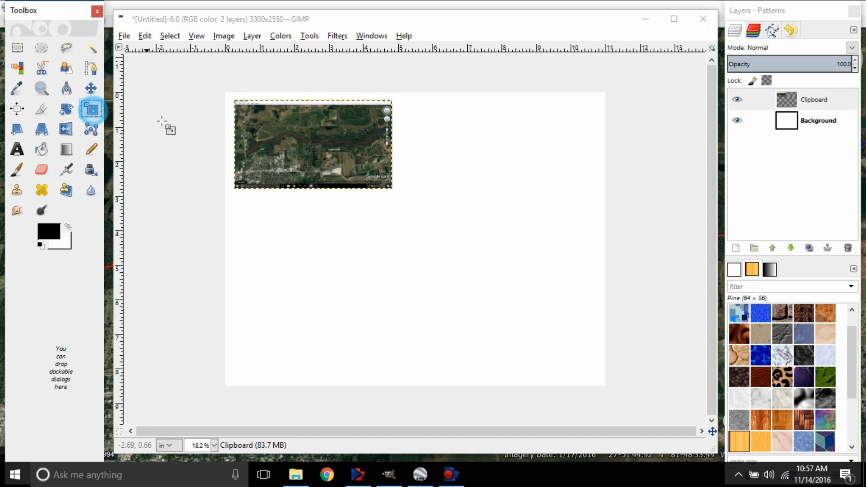
pyautogui.click(276, 143)
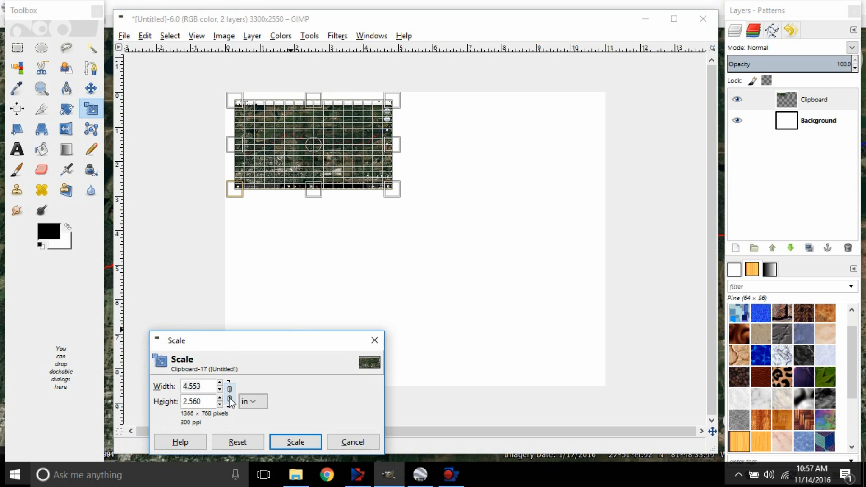
pyautogui.moveTo(387, 198); pyautogui.dragTo(582, 350)
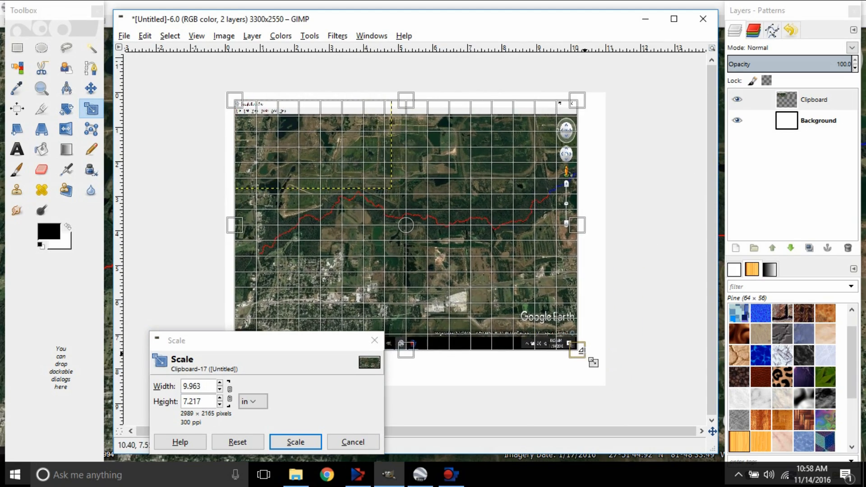
pyautogui.click(359, 443)
# Step: Scale the map layer proportionally to about 10.46 × 5.88 in, centred on the landscape page
pyautogui.click(298, 170)
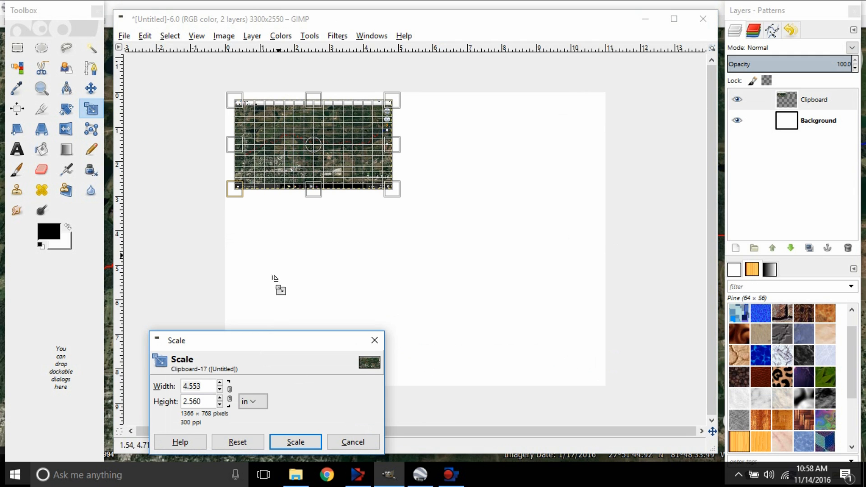
pyautogui.click(230, 393)
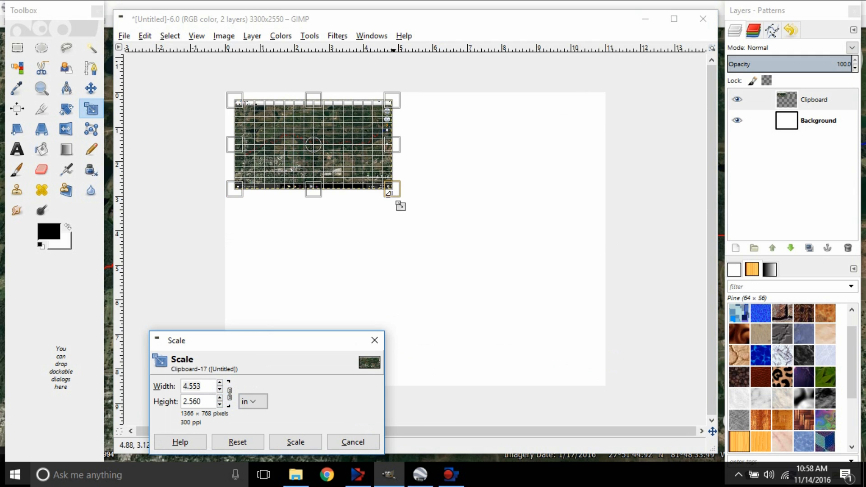
pyautogui.moveTo(396, 201); pyautogui.dragTo(614, 315)
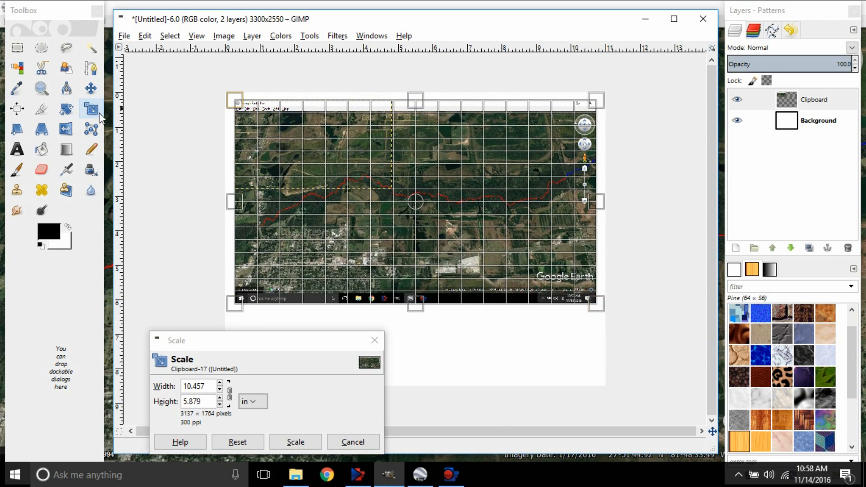
pyautogui.moveTo(409, 201); pyautogui.dragTo(414, 236)
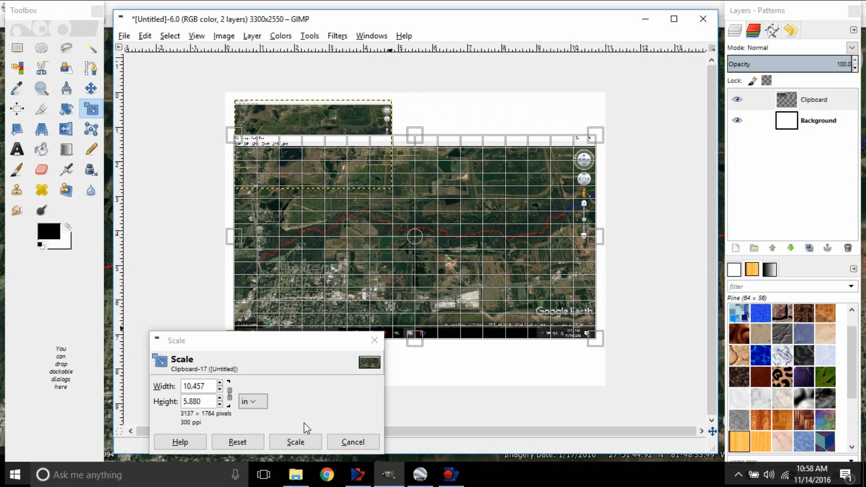
pyautogui.click(295, 442)
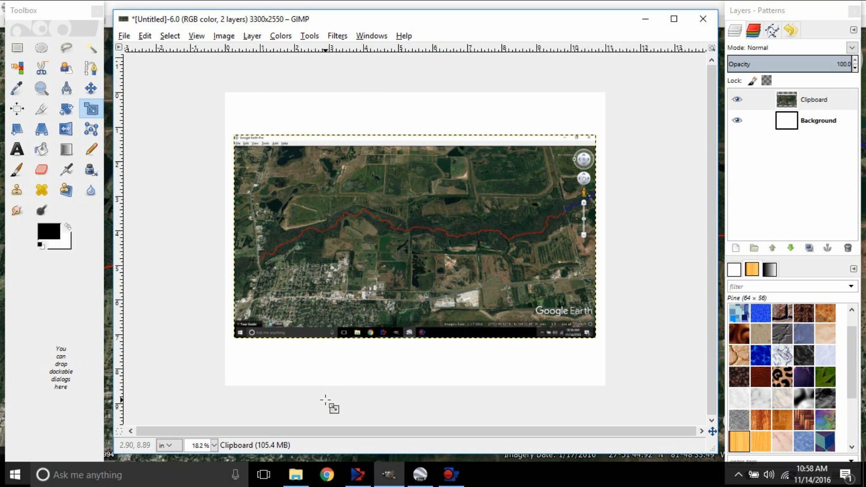
# Step: Make a rectangular selection around the map imagery, excluding the screenshot's title and menu bars and its taskbar
pyautogui.click(17, 47)
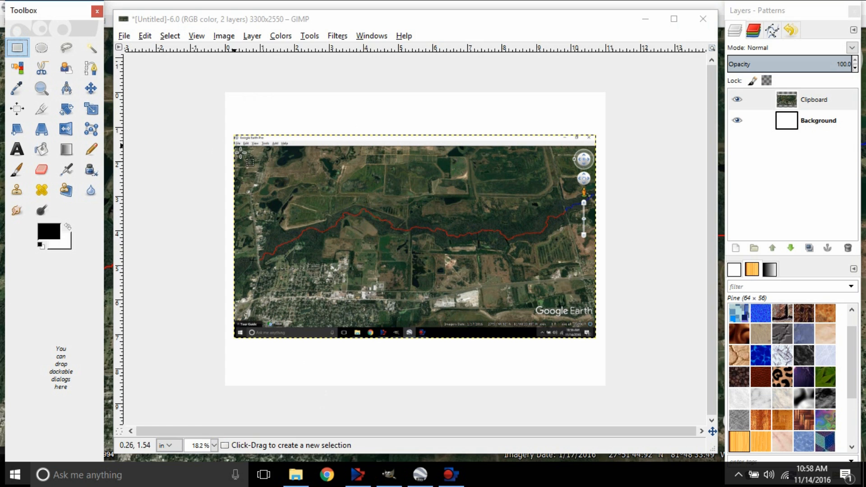
pyautogui.moveTo(235, 146); pyautogui.dragTo(596, 327)
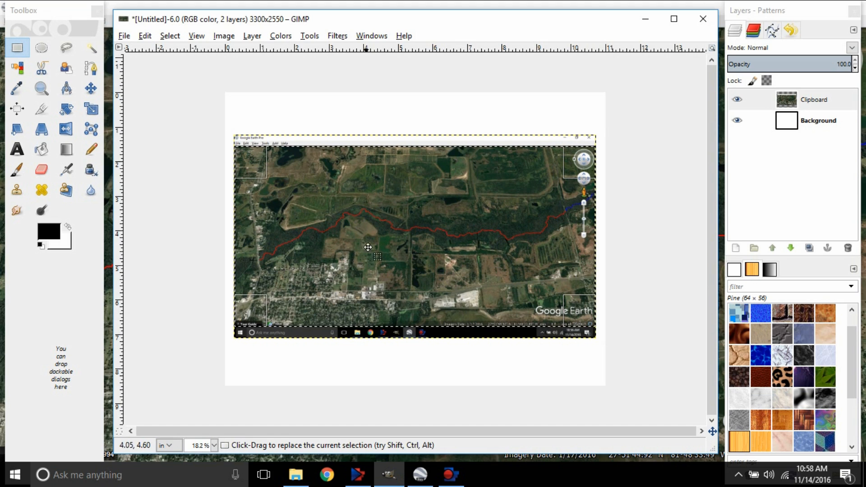
# Step: Cut the selected map imagery to the clipboard and delete the leftover screenshot layer
pyautogui.rightClick(367, 229)
pyautogui.moveTo(403, 259)
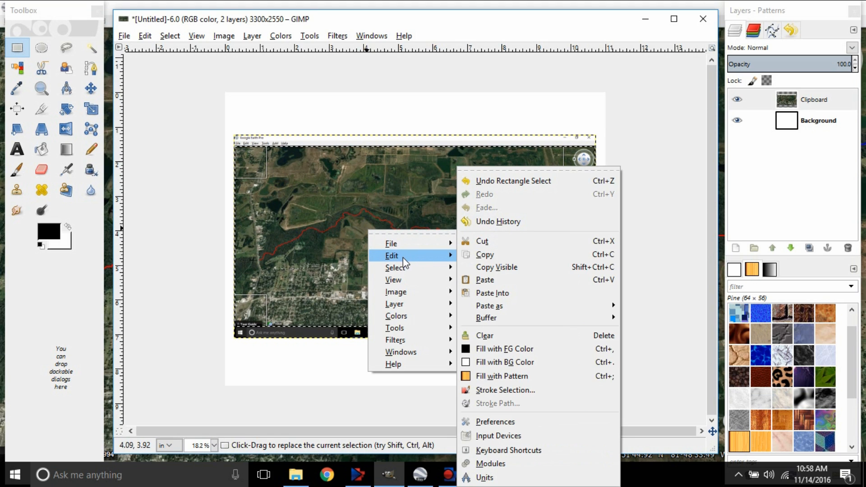
pyautogui.click(492, 242)
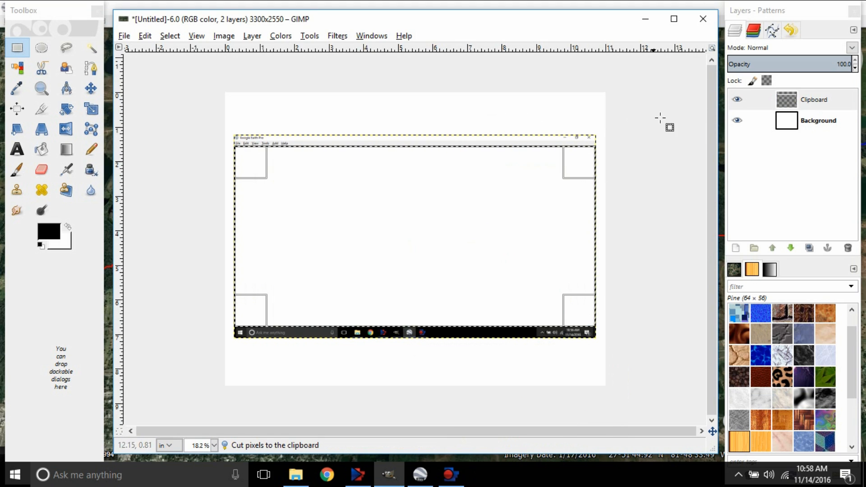
pyautogui.rightClick(809, 104)
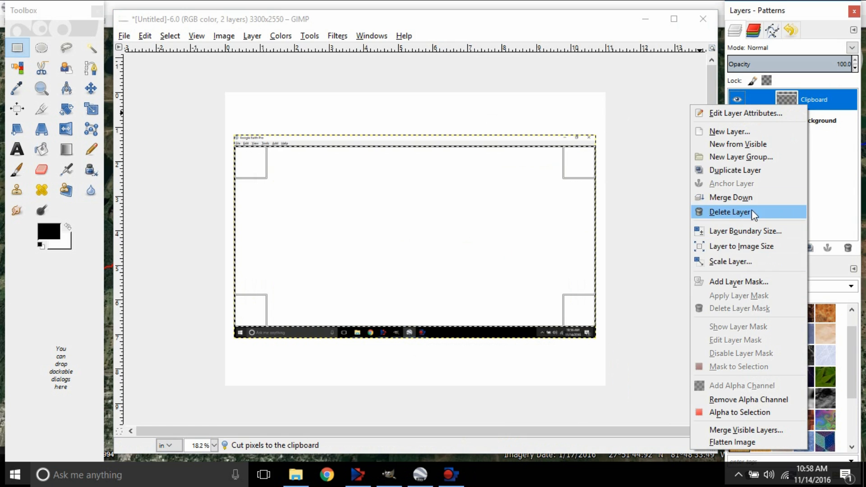
pyautogui.click(753, 212)
# Step: Paste the cut map imagery as a new layer and move it down to the middle of the page
pyautogui.rightClick(352, 224)
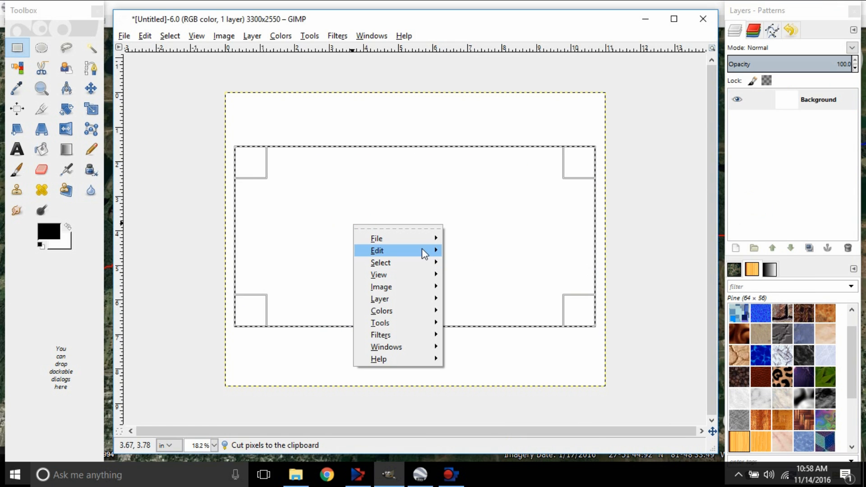
pyautogui.moveTo(423, 252)
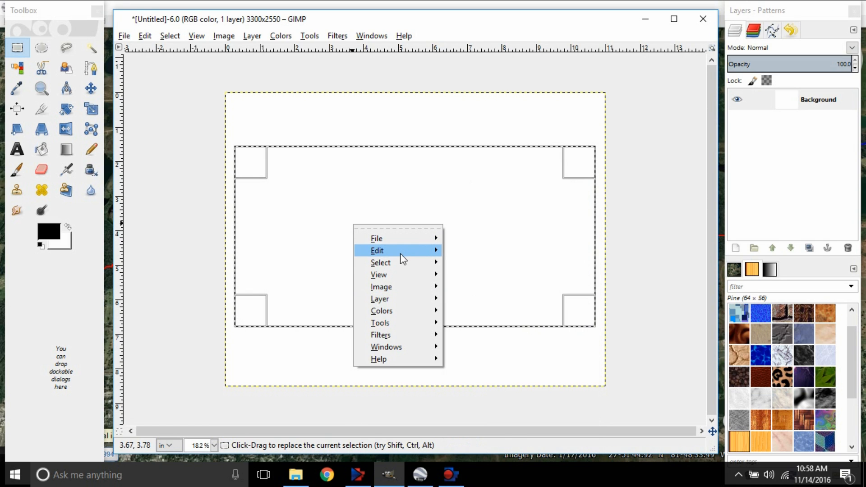
pyautogui.moveTo(479, 306)
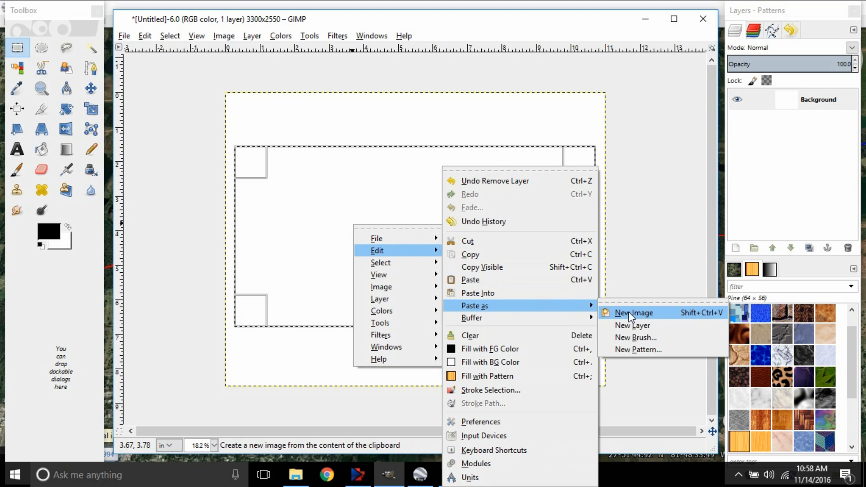
pyautogui.click(632, 325)
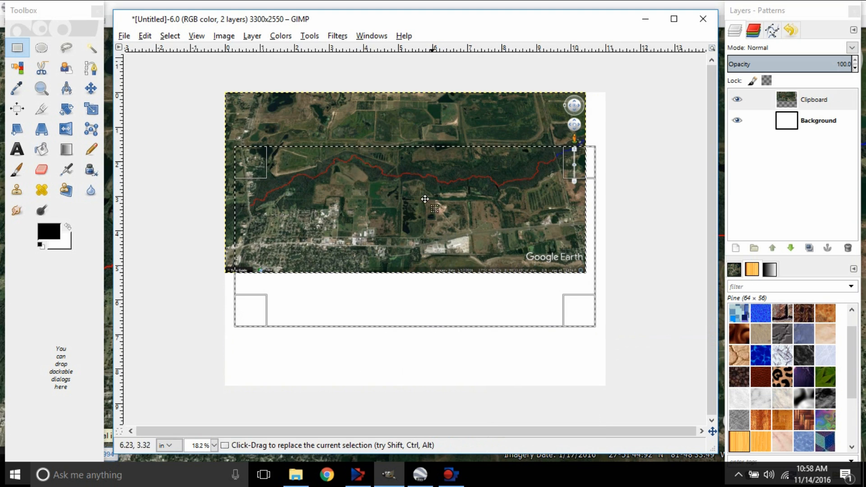
pyautogui.click(90, 88)
pyautogui.moveTo(390, 166); pyautogui.dragTo(401, 214)
# Step: Open map-pin-red-hi.png from the S&S pictures folder as a new layer
pyautogui.rightClick(370, 245)
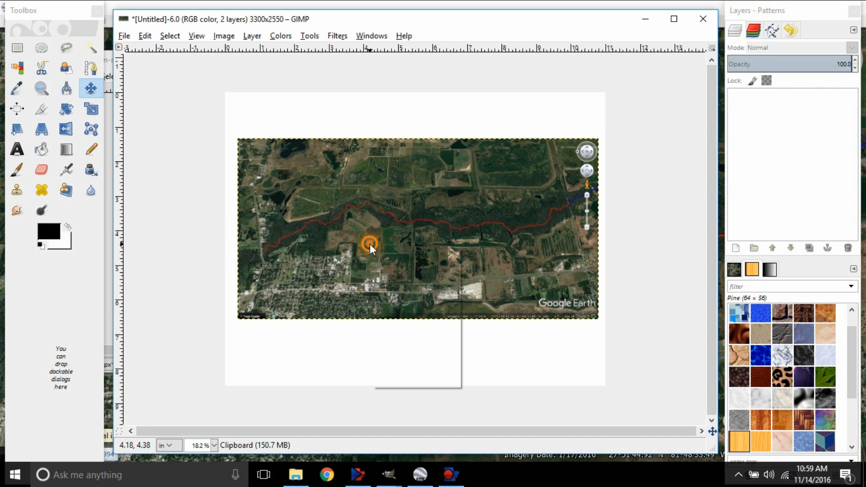
pyautogui.moveTo(409, 272)
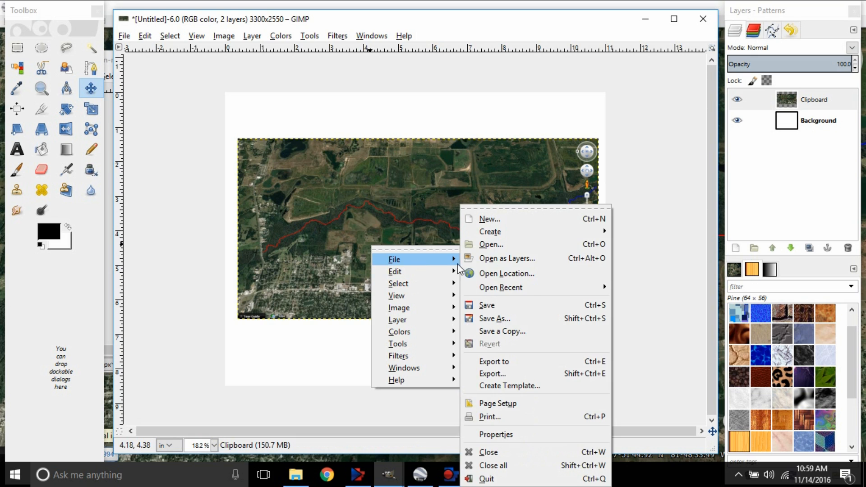
pyautogui.click(539, 258)
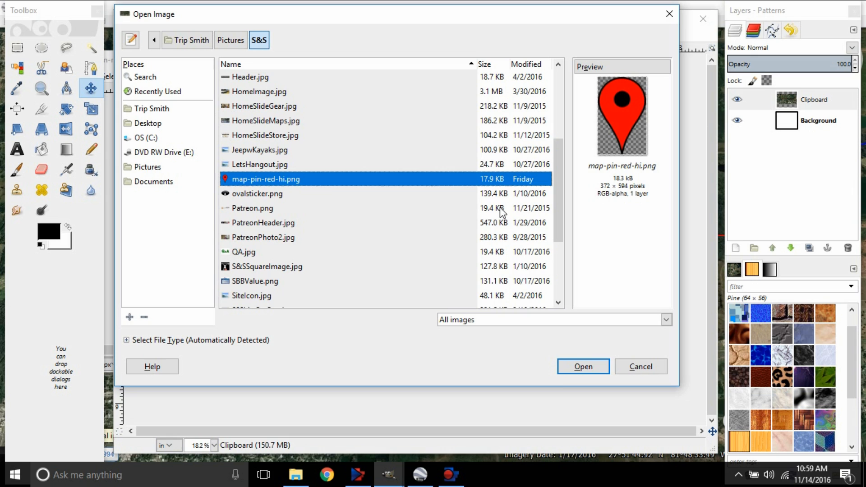
pyautogui.click(576, 367)
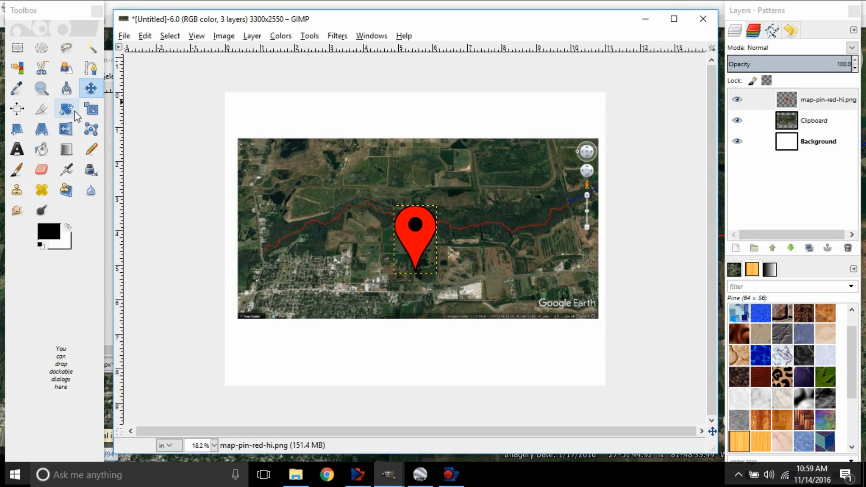
# Step: Scale the pin layer to 0.413 × 0.660 in and move it onto the west end of the red route
pyautogui.click(90, 111)
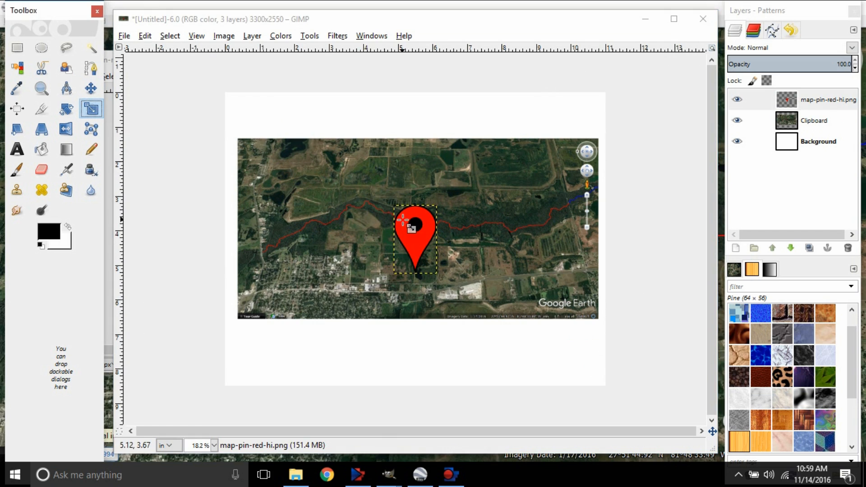
pyautogui.click(412, 229)
pyautogui.moveTo(441, 211); pyautogui.dragTo(408, 251)
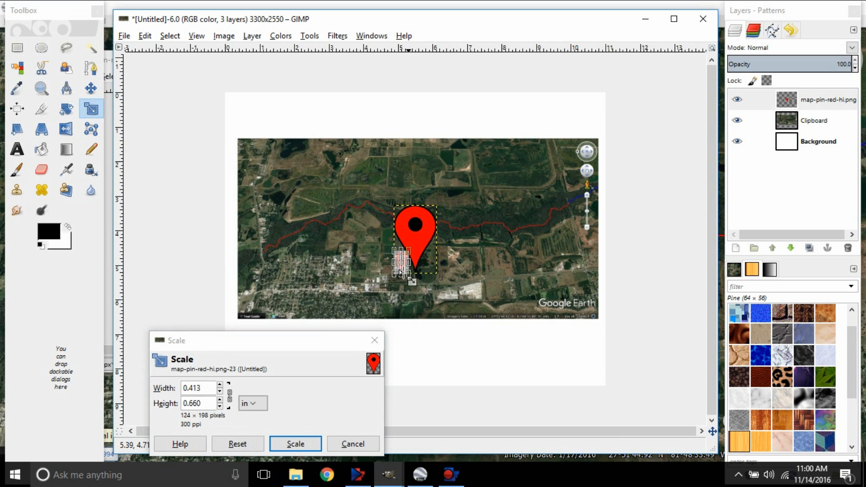
pyautogui.click(305, 444)
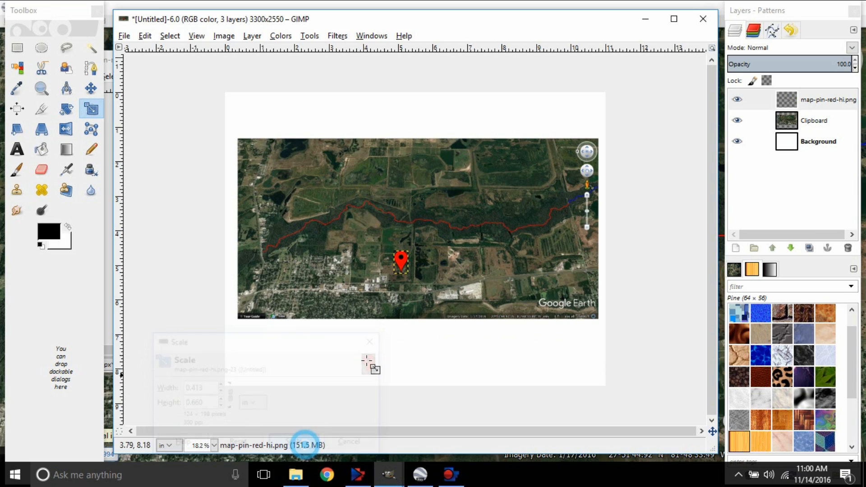
pyautogui.click(89, 91)
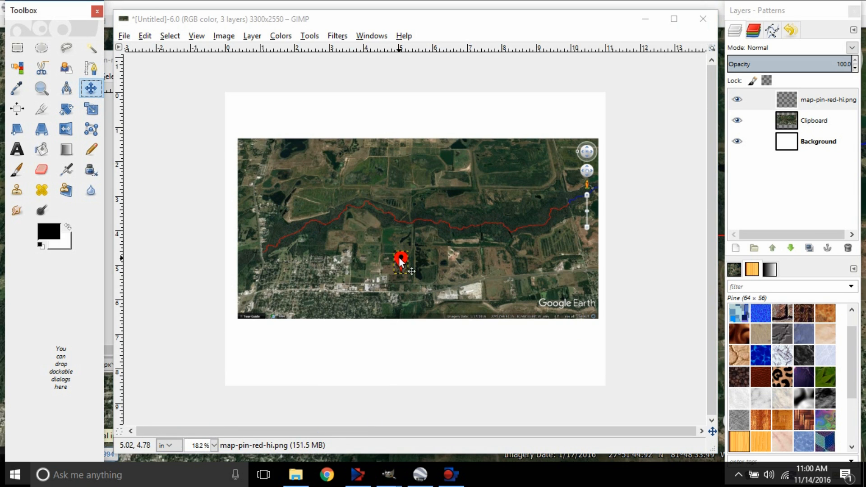
pyautogui.moveTo(399, 261); pyautogui.dragTo(263, 239)
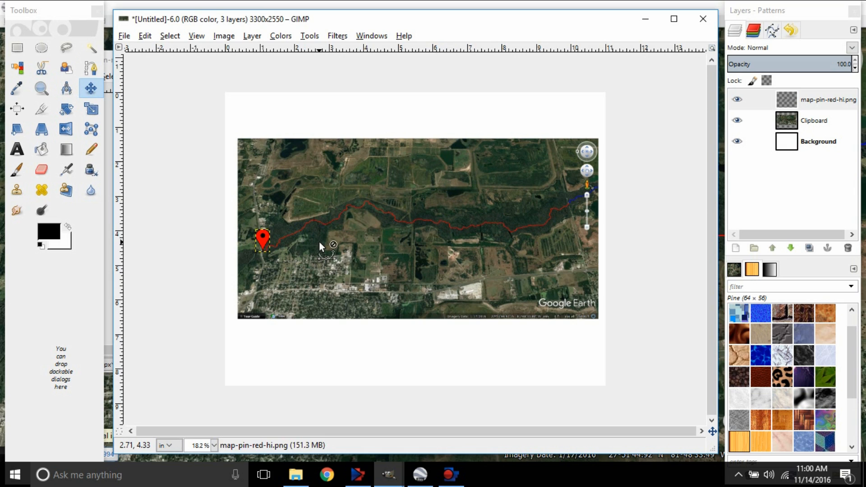
# Step: Copy the pin, paste it as a new layer and move the copy onto the eastern part of the red route
pyautogui.hotkey('ctrl', 'c')
pyautogui.rightClick(451, 206)
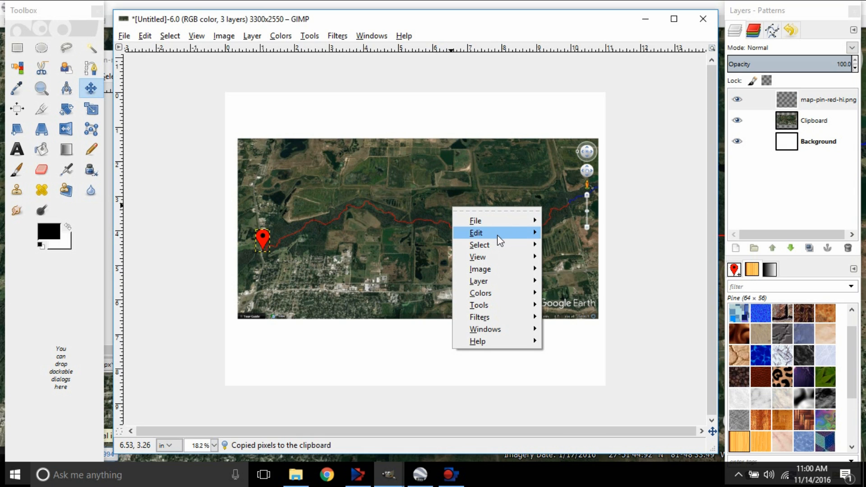
pyautogui.moveTo(499, 236)
pyautogui.moveTo(599, 302)
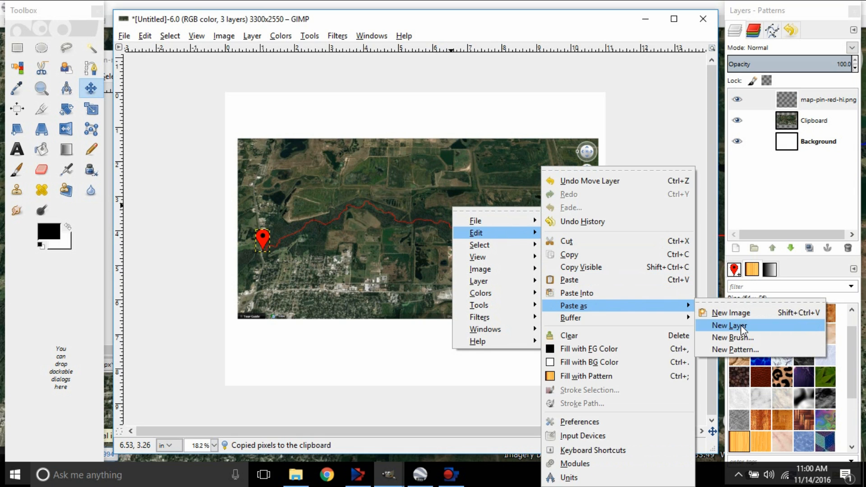
pyautogui.click(742, 325)
pyautogui.moveTo(231, 101); pyautogui.dragTo(491, 211)
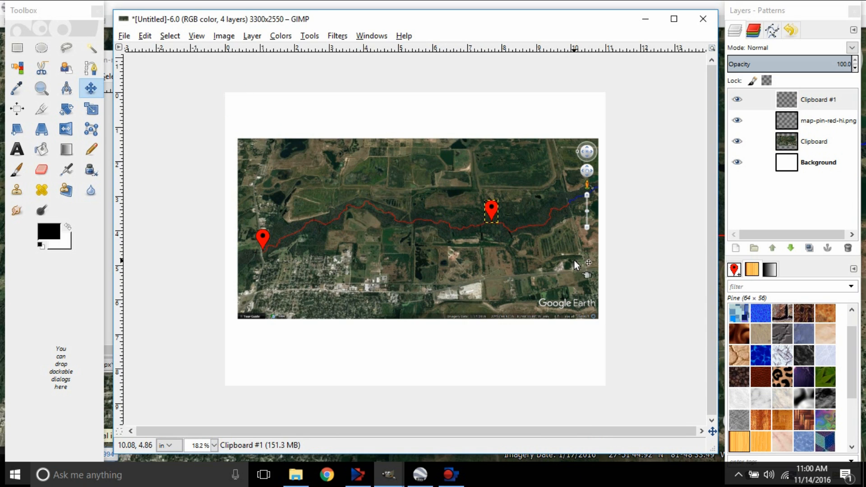
# Step: Draw a text box about 4.36 × 1.34 in above the western pin and enter "Star"
pyautogui.click(17, 149)
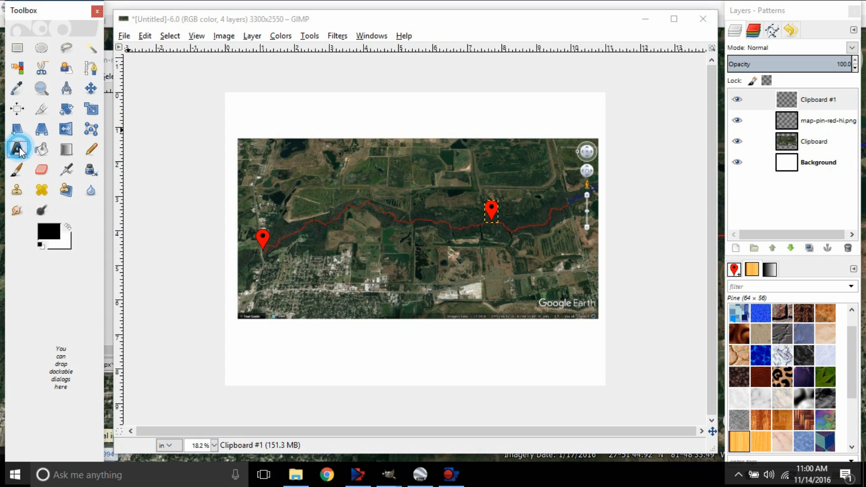
pyautogui.moveTo(238, 186); pyautogui.dragTo(387, 232)
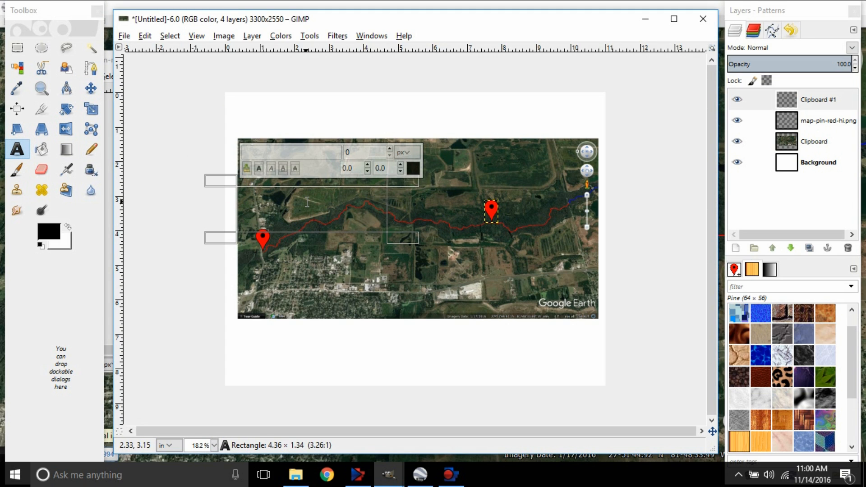
pyautogui.write('Star')
pyautogui.click(307, 202)
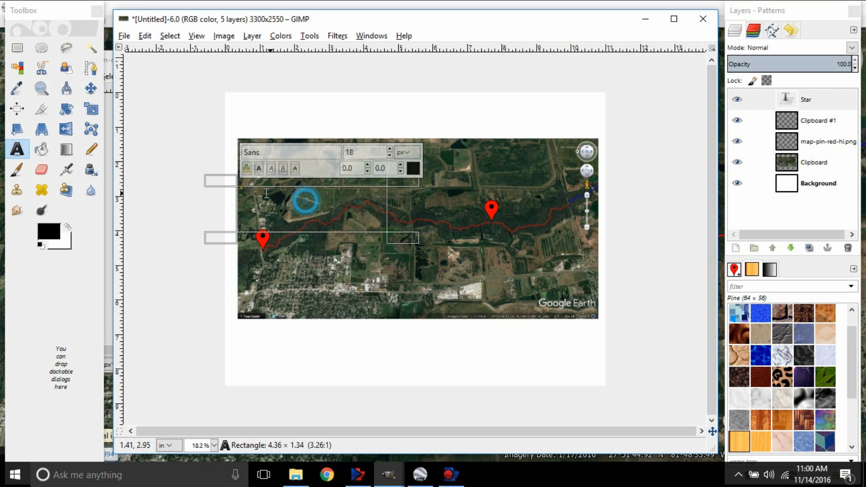
# Step: Colour the label text yellow, enlarge it to 196 px and complete the word to "Start"
pyautogui.click(411, 168)
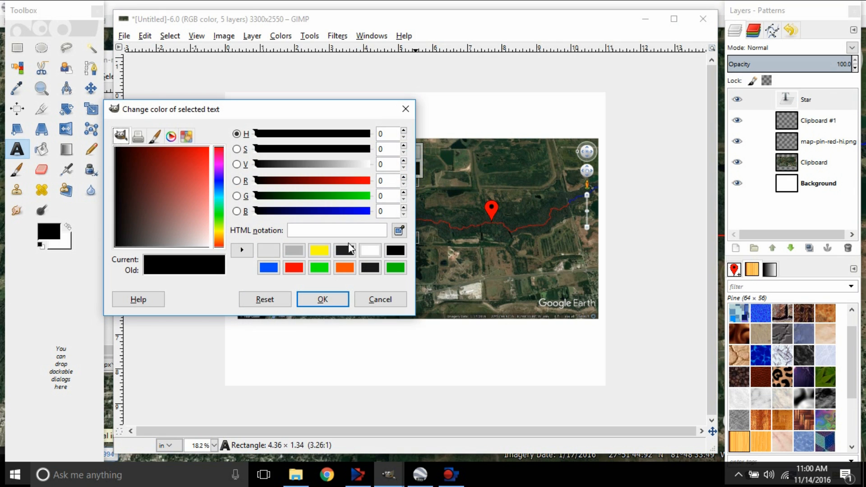
pyautogui.click(319, 251)
pyautogui.click(322, 299)
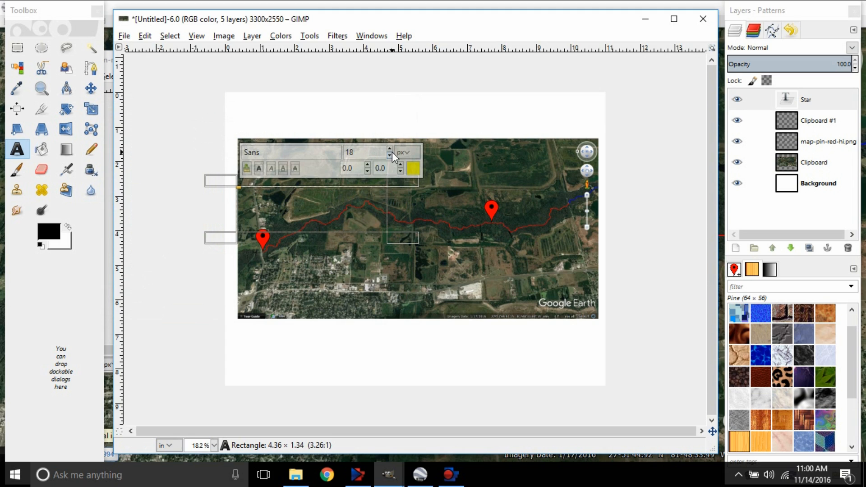
pyautogui.moveTo(391, 149); pyautogui.dragTo(384, 152)
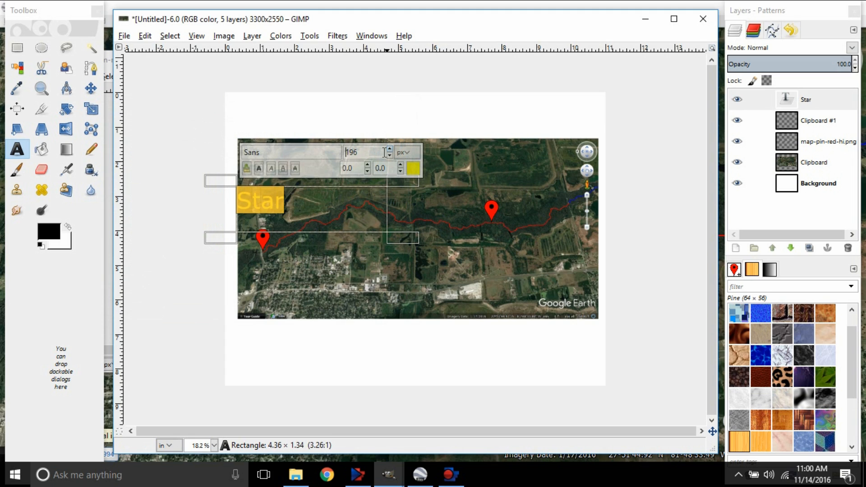
pyautogui.click(300, 199)
pyautogui.write('t')
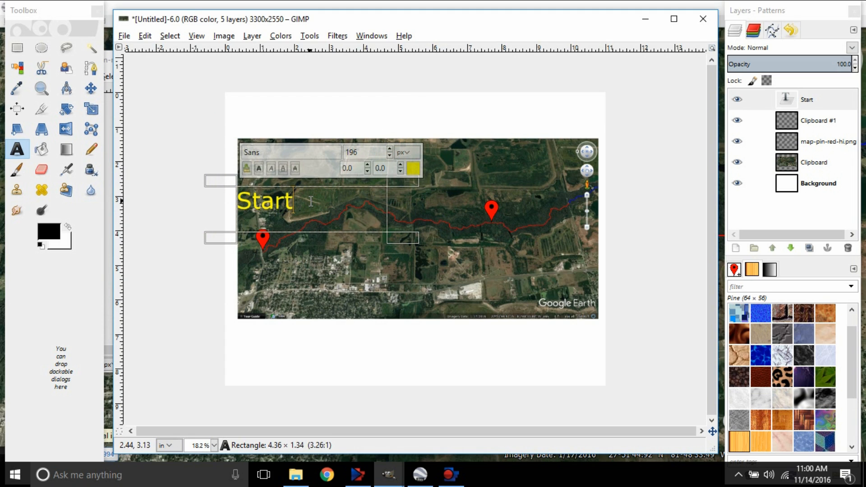
# Step: Make the "Start" text bold and move its layer down closer to the western pin
pyautogui.moveTo(305, 199); pyautogui.dragTo(226, 189)
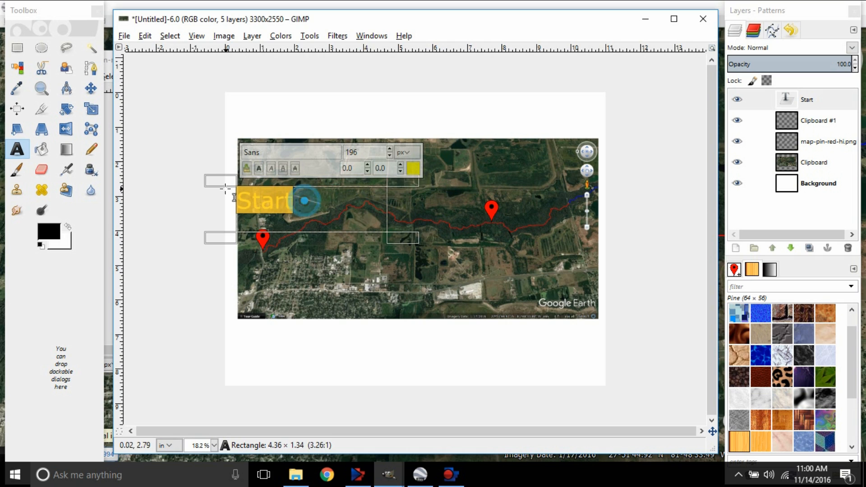
pyautogui.click(259, 166)
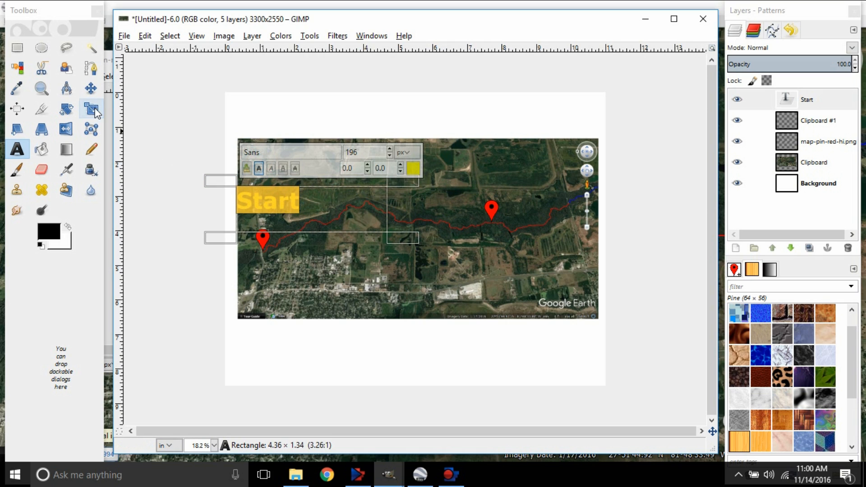
pyautogui.click(91, 88)
pyautogui.moveTo(274, 206); pyautogui.dragTo(275, 218)
# Step: Reduce the "Start" text to 145 px and move the label to just above the western pin
pyautogui.doubleClick(17, 149)
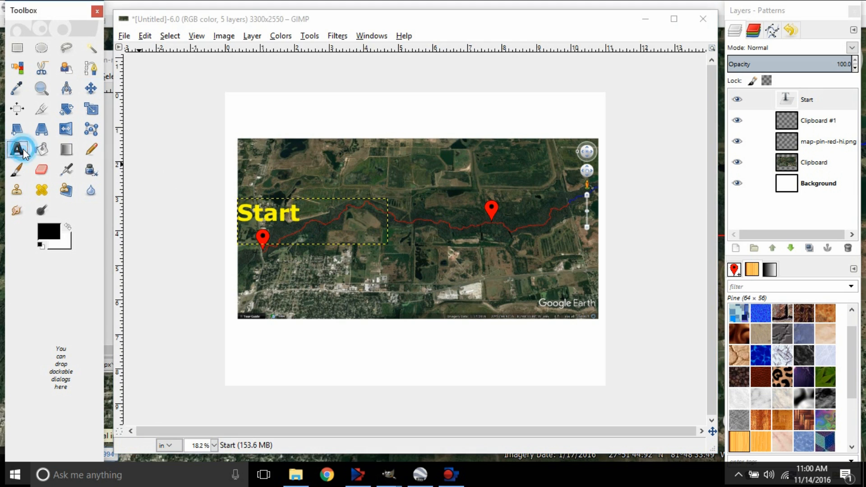
pyautogui.click(361, 203)
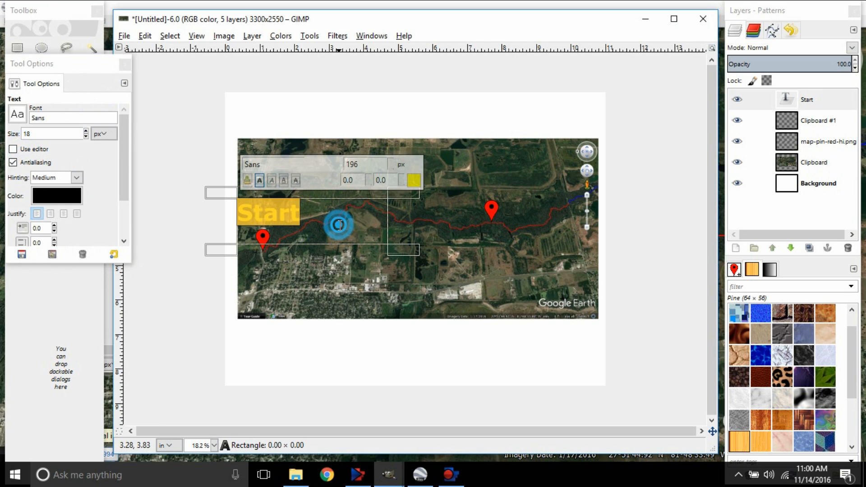
pyautogui.click(390, 169)
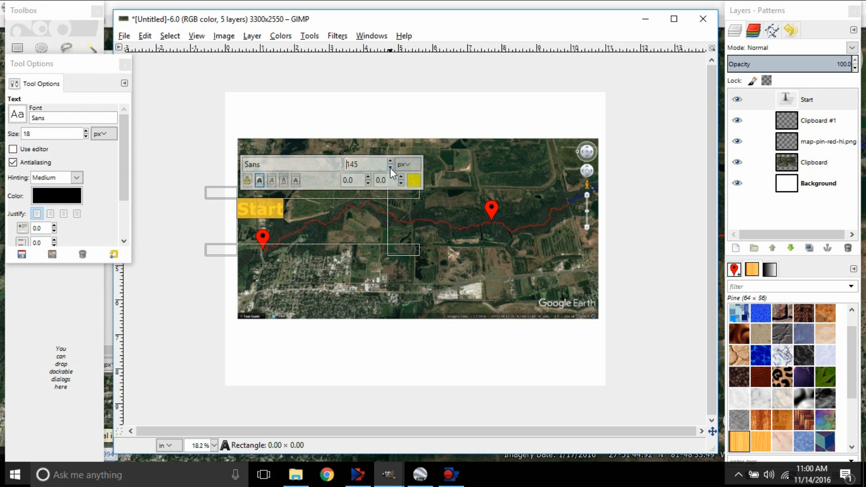
pyautogui.click(125, 65)
pyautogui.click(91, 88)
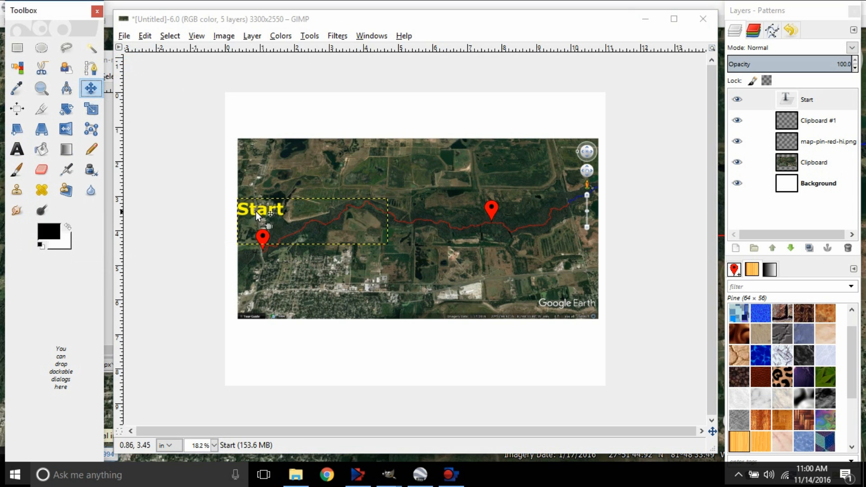
pyautogui.moveTo(264, 212); pyautogui.dragTo(269, 223)
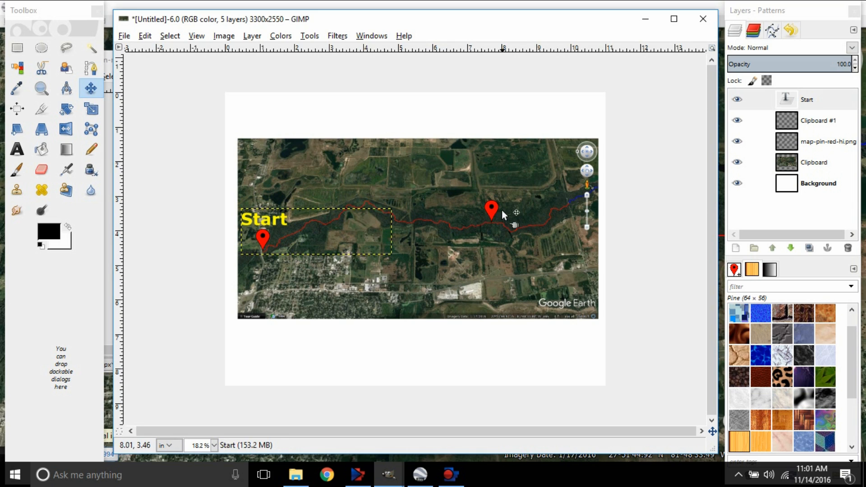
# Step: Draw a text box about 4.51 × 1.34 in above the eastern pin and enter "Camp #1"
pyautogui.click(17, 149)
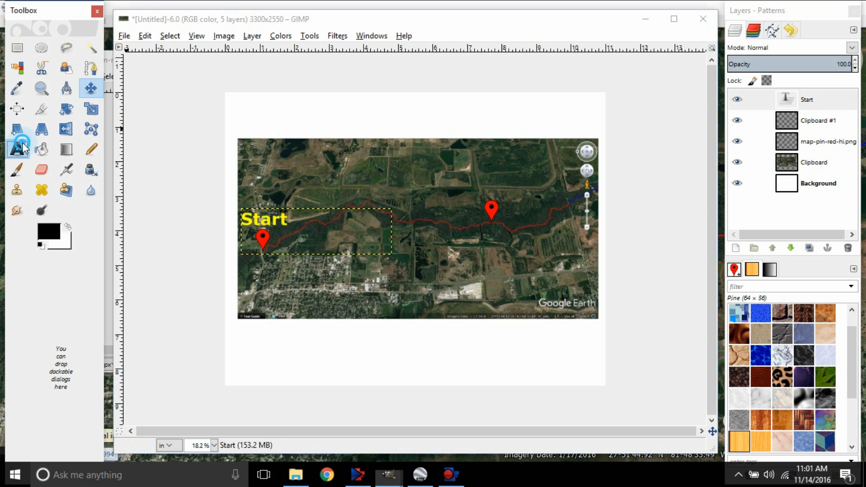
pyautogui.moveTo(399, 159); pyautogui.dragTo(535, 202)
pyautogui.click(479, 184)
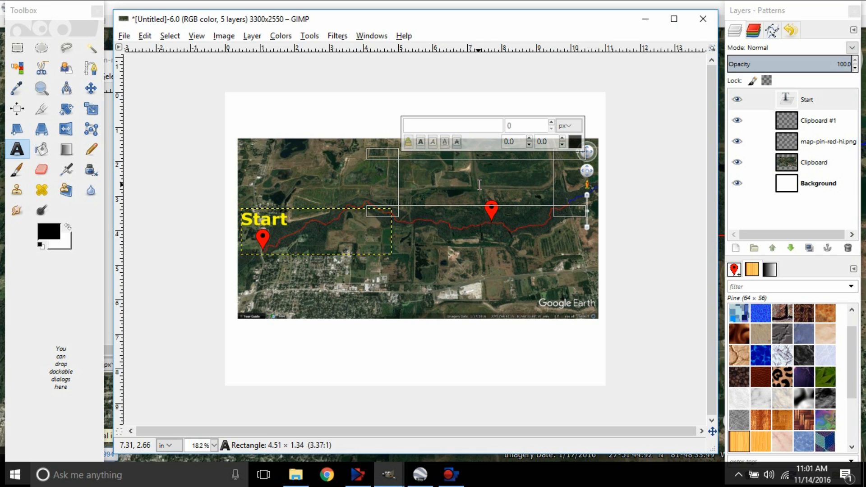
pyautogui.write('c')
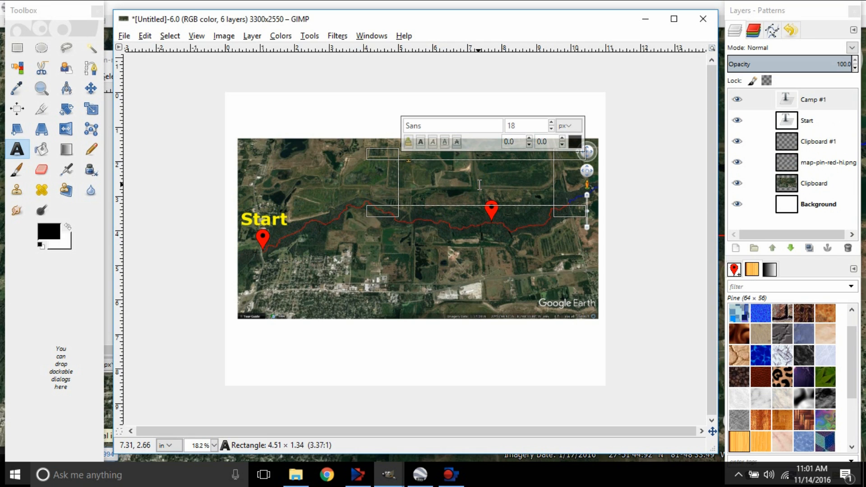
# Step: Colour the "Camp #1" text yellow and enlarge it to 107 px
pyautogui.click(428, 174)
pyautogui.click(575, 143)
pyautogui.click(182, 169)
pyautogui.click(236, 216)
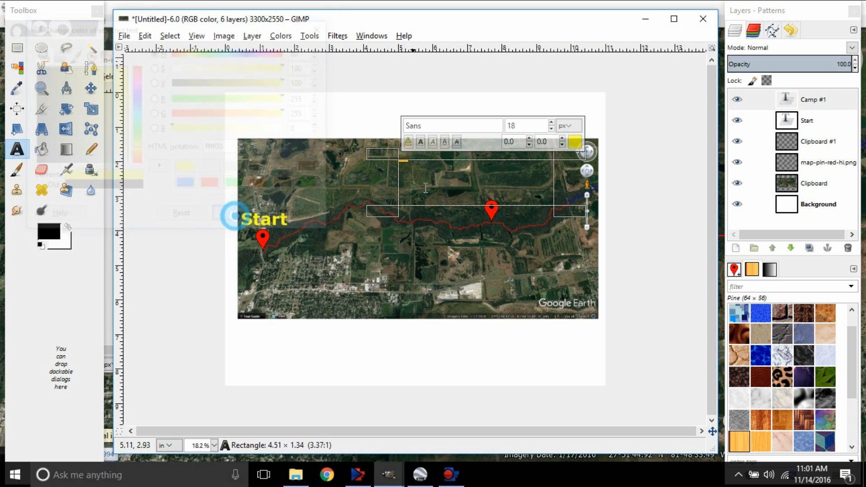
pyautogui.click(552, 123)
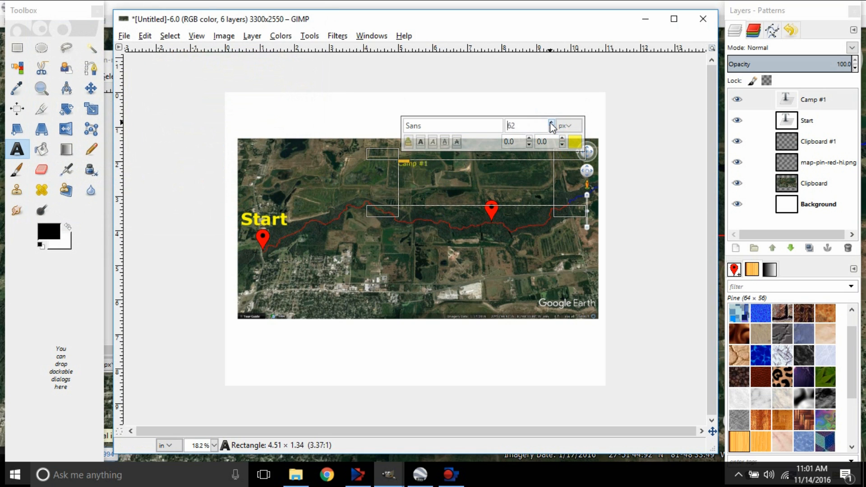
pyautogui.click(551, 122)
pyautogui.click(551, 122)
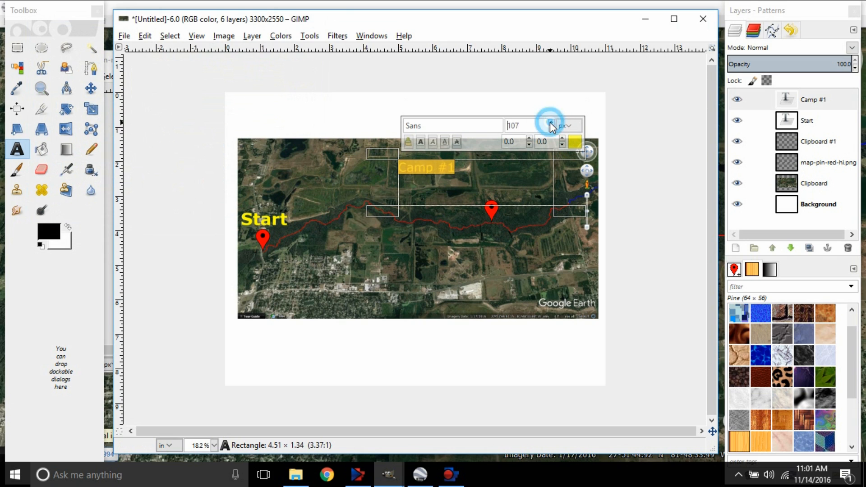
# Step: Set the "Camp #1" text to bold 145 px and move the label down to just above the eastern pin
pyautogui.click(267, 222)
pyautogui.click(453, 197)
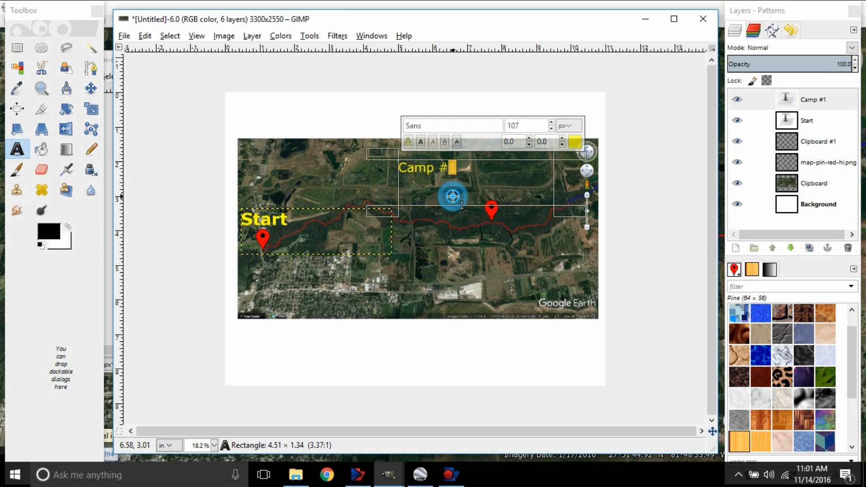
pyautogui.tripleClick(461, 168)
pyautogui.doubleClick(516, 126)
pyautogui.write('1')
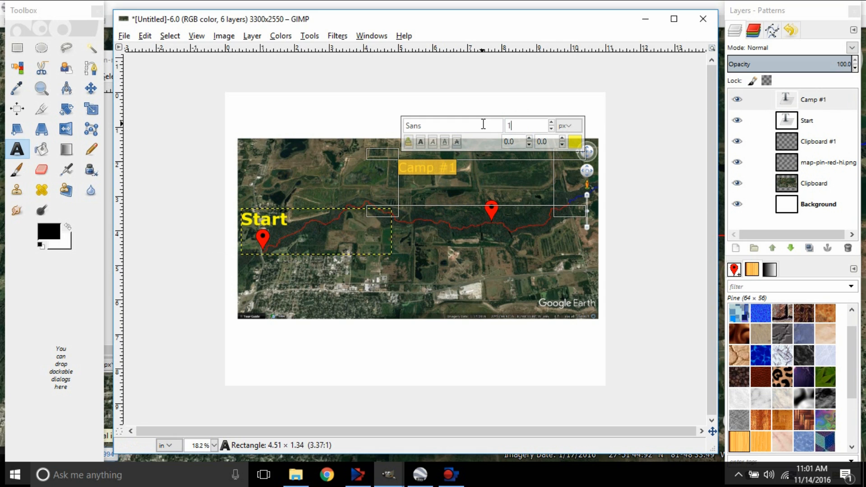
pyautogui.write('45')
pyautogui.click(420, 142)
pyautogui.click(91, 88)
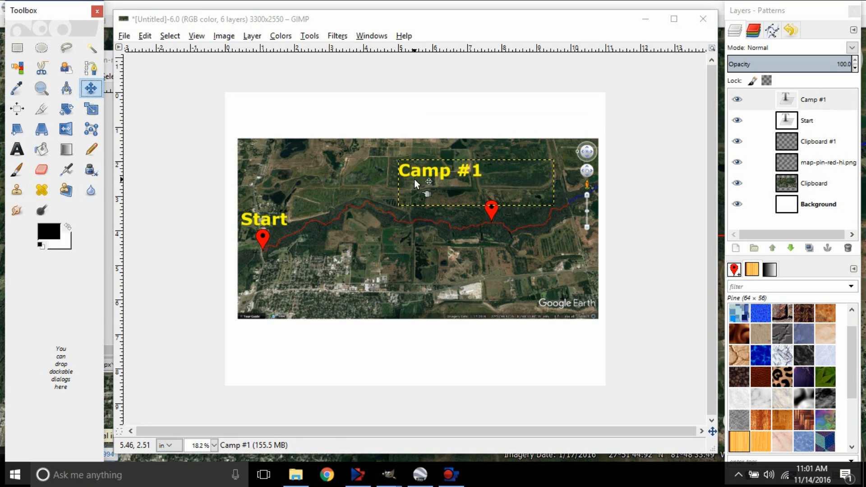
pyautogui.moveTo(417, 174); pyautogui.dragTo(472, 193)
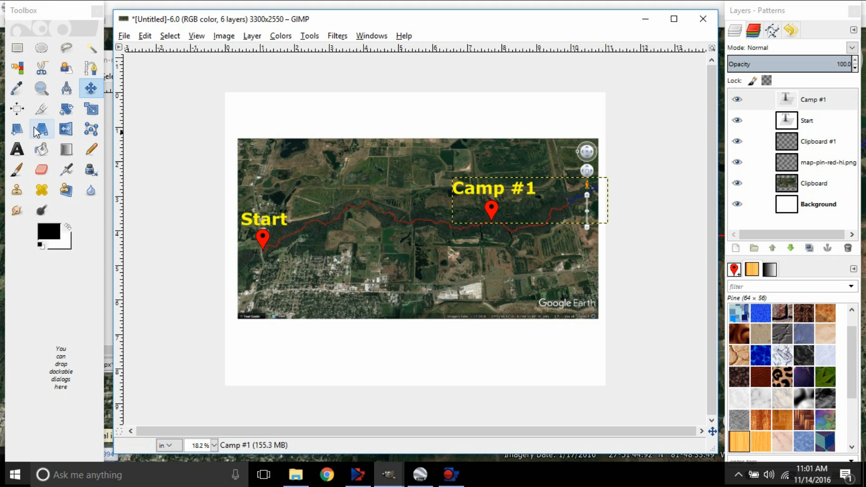
# Step: Reduce the whole "Camp #1" text to 70 px
pyautogui.click(17, 149)
pyautogui.click(537, 187)
pyautogui.tripleClick(540, 189)
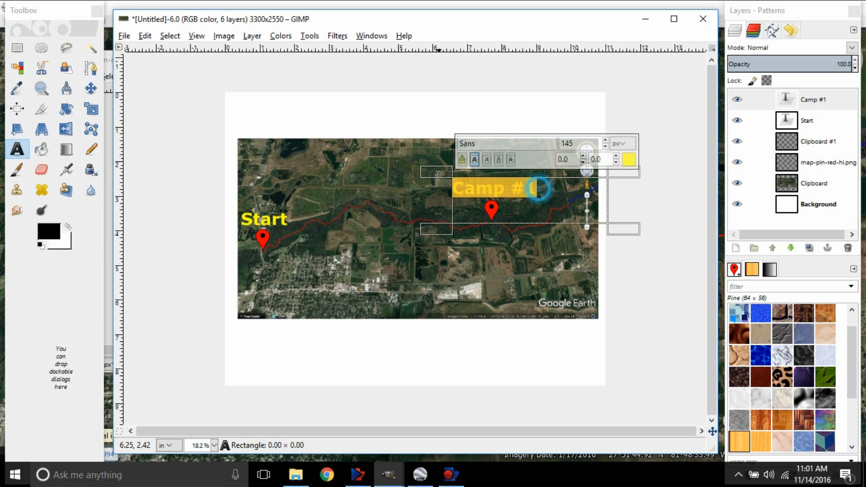
pyautogui.moveTo(575, 143); pyautogui.dragTo(529, 142)
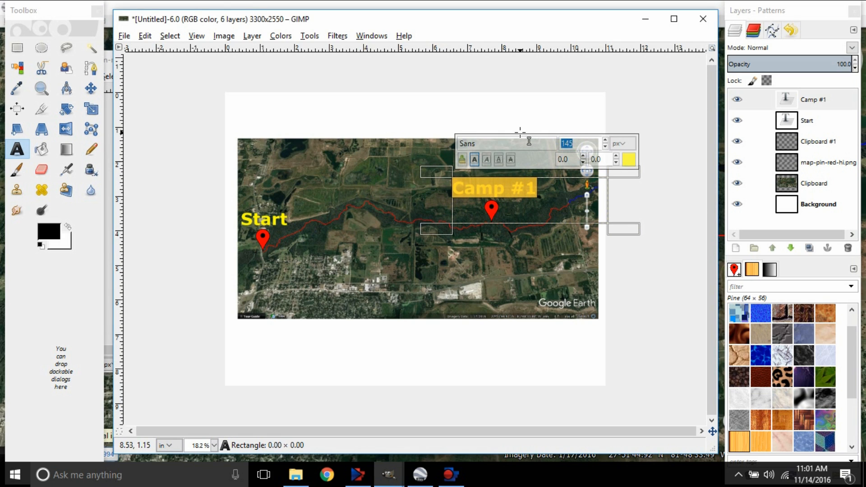
pyautogui.write('70')
pyautogui.press('Return')
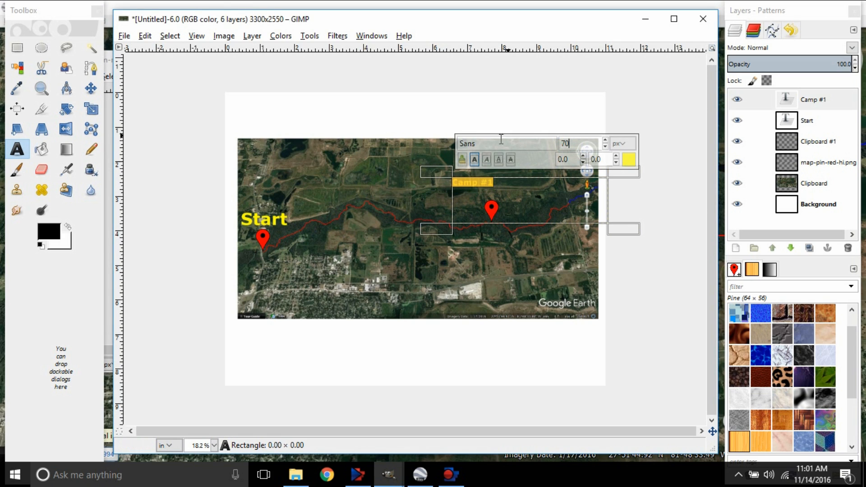
pyautogui.click(494, 210)
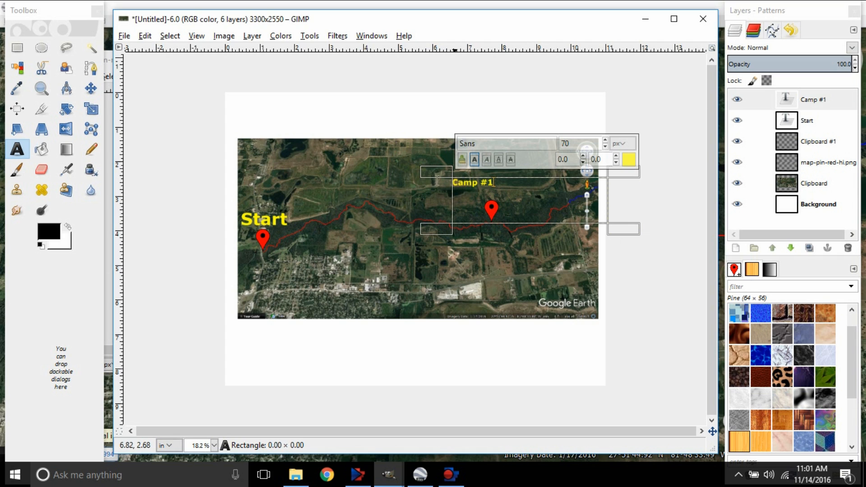
# Step: Centre the smaller "Camp #1" label directly over the eastern pin, then make the white background layer active
pyautogui.click(90, 88)
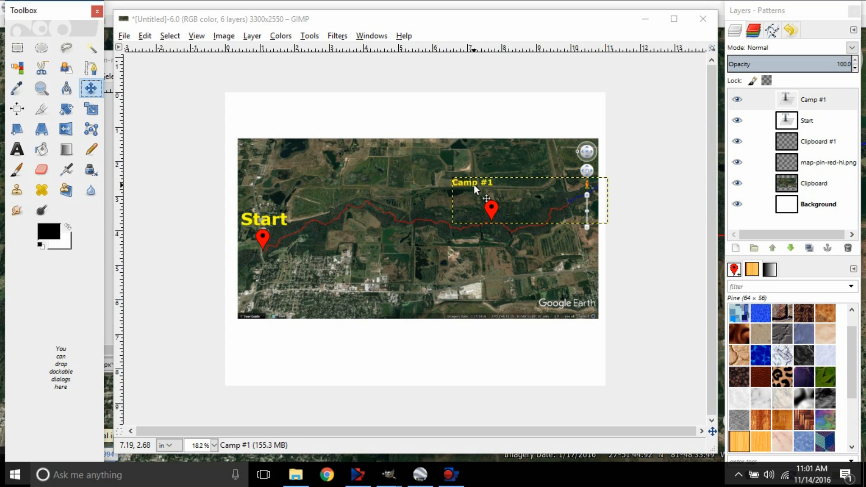
pyautogui.moveTo(474, 185); pyautogui.dragTo(495, 197)
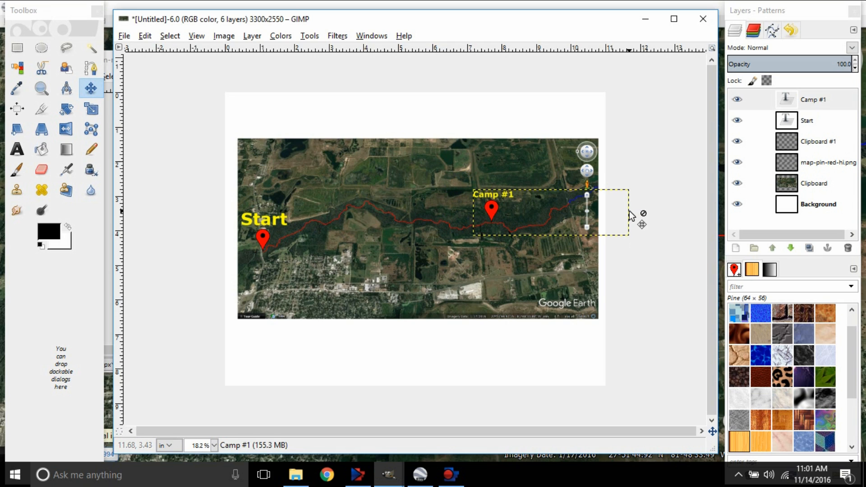
pyautogui.click(474, 324)
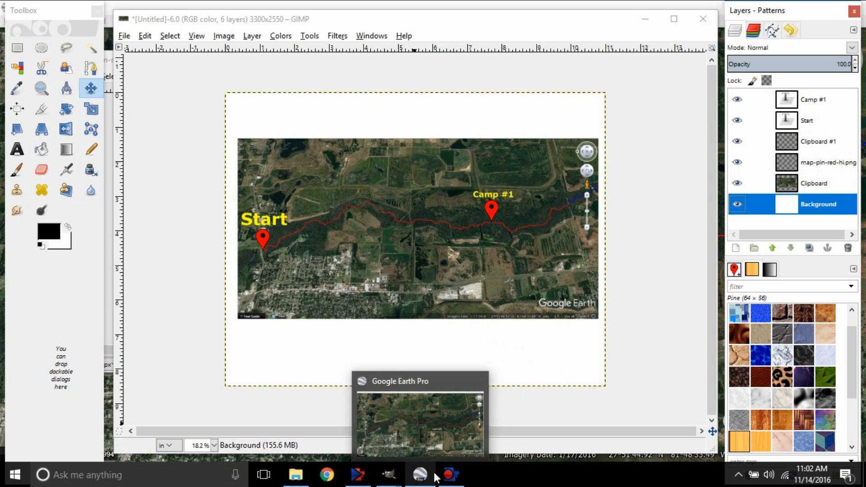
# Step: Switch to Google Earth Pro, show its sidebar, widen it slightly and select the Peace River folder
pyautogui.moveTo(446, 477)
pyautogui.click(420, 474)
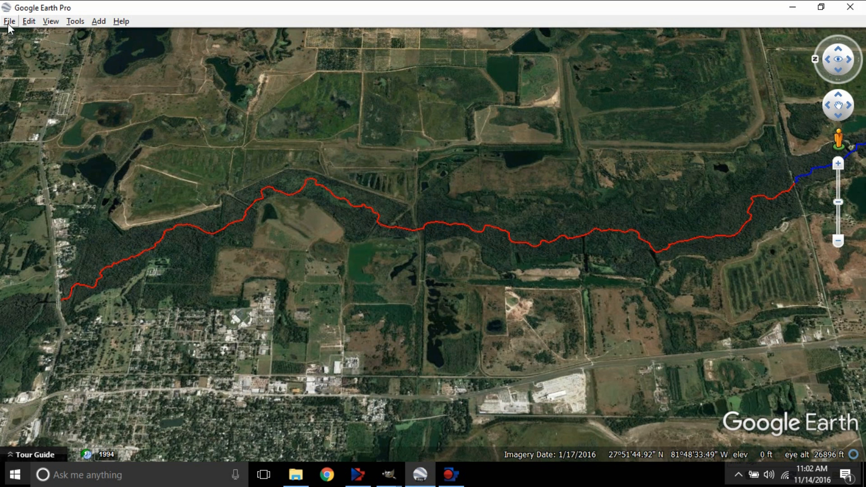
pyautogui.click(50, 22)
pyautogui.click(63, 48)
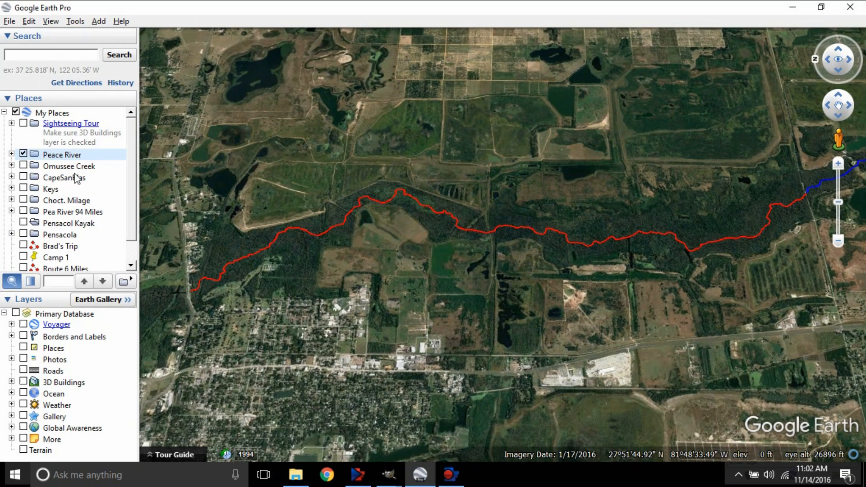
pyautogui.moveTo(139, 210); pyautogui.dragTo(156, 208)
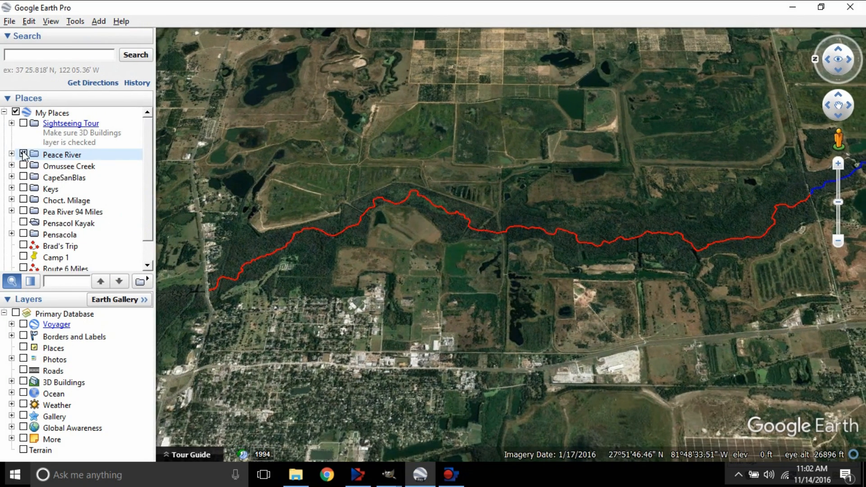
pyautogui.click(35, 156)
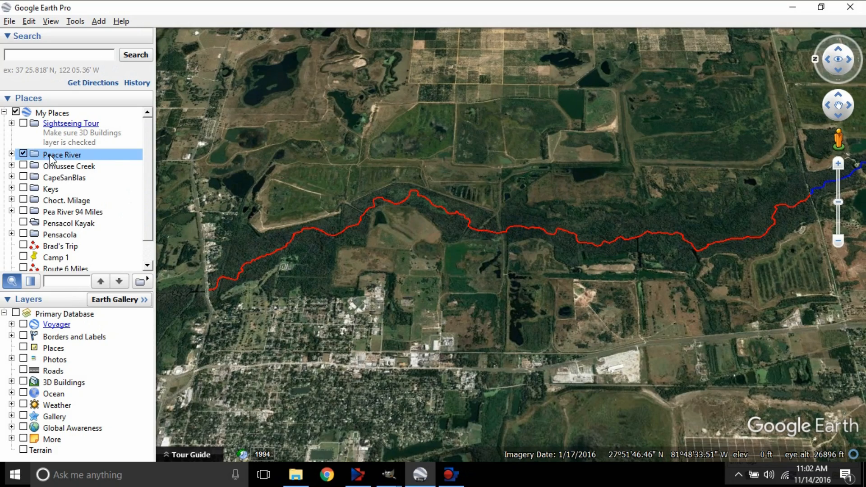
# Step: Expand the Peace River folder, fly to its route and zoom and rotate the view around the first sections
pyautogui.doubleClick(51, 155)
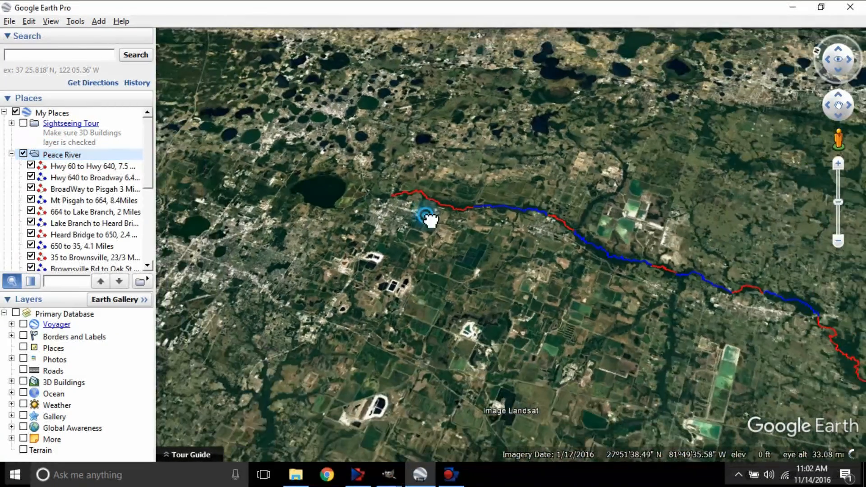
pyautogui.doubleClick(430, 219)
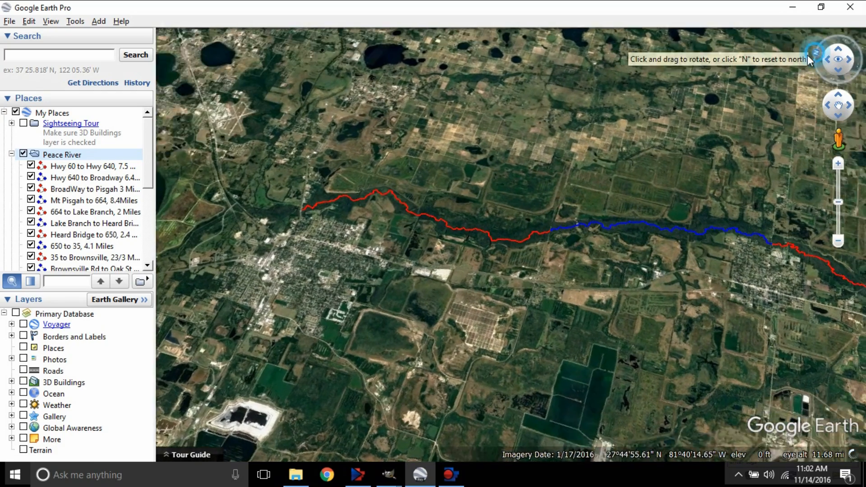
pyautogui.moveTo(807, 56); pyautogui.dragTo(800, 60)
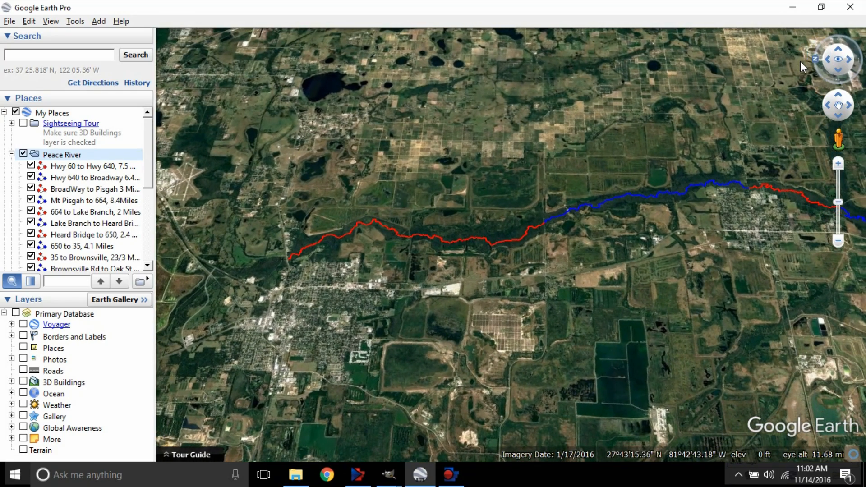
# Step: Toggle the "Hwy 60 to Hwy 640" path off and on and zoom in to identify that route section
pyautogui.click(31, 166)
pyautogui.click(31, 165)
pyautogui.click(31, 166)
pyautogui.click(31, 166)
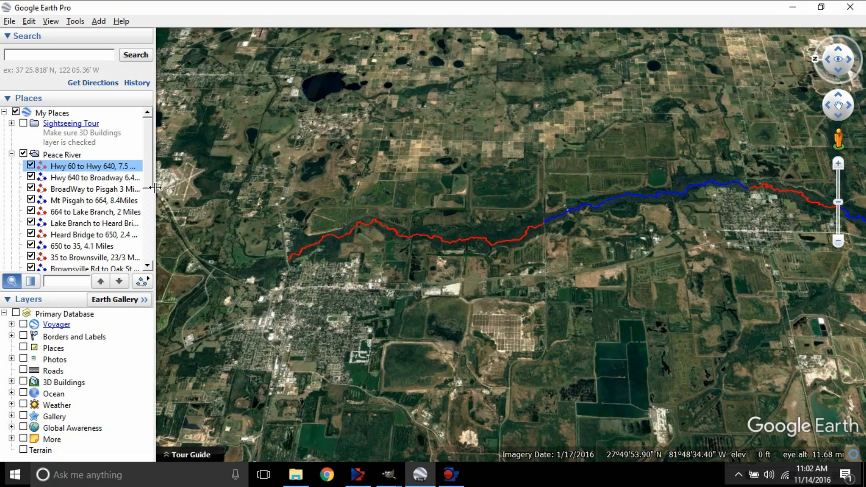
pyautogui.moveTo(156, 188)
pyautogui.mouseDown()
pyautogui.moveTo(177, 187)
pyautogui.moveTo(154, 187)
pyautogui.mouseUp()
pyautogui.scroll(3, 381, 259)
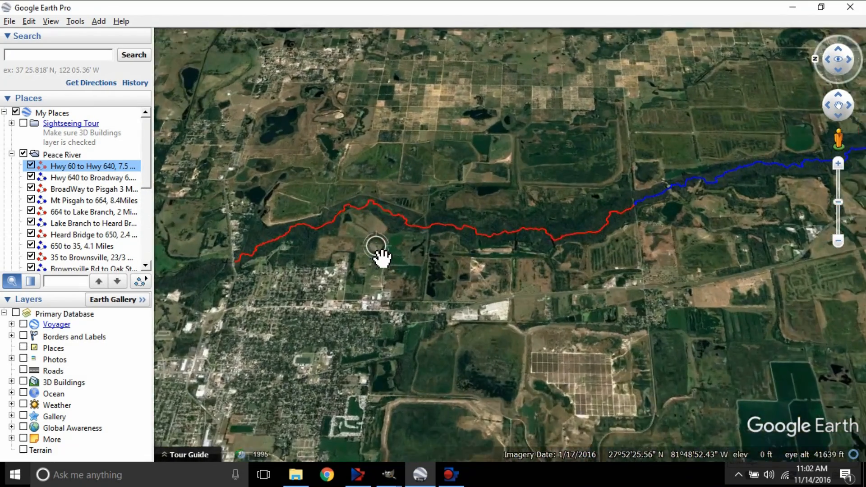
pyautogui.moveTo(382, 258); pyautogui.dragTo(400, 259)
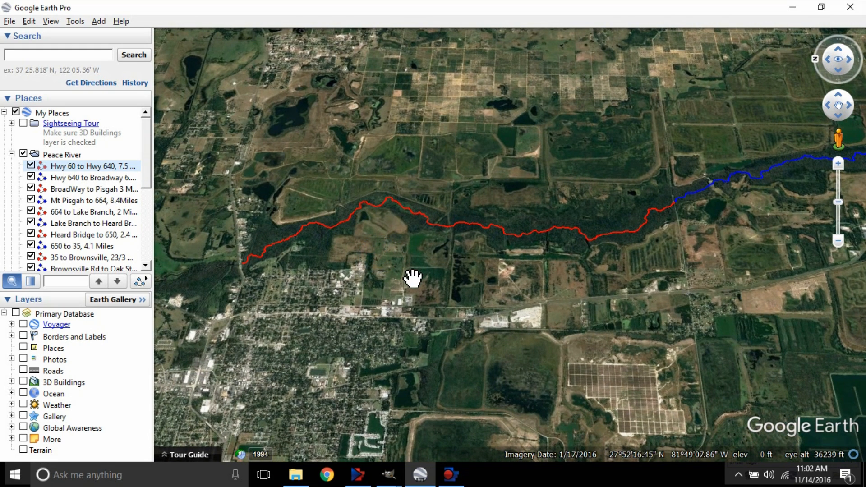
# Step: Switch back to GIMP, draw a text box about 7.15 × 0.90 in above the map and enter "Hwy 60 to Hwy 640 - 7.5 Miles"
pyautogui.moveTo(452, 482)
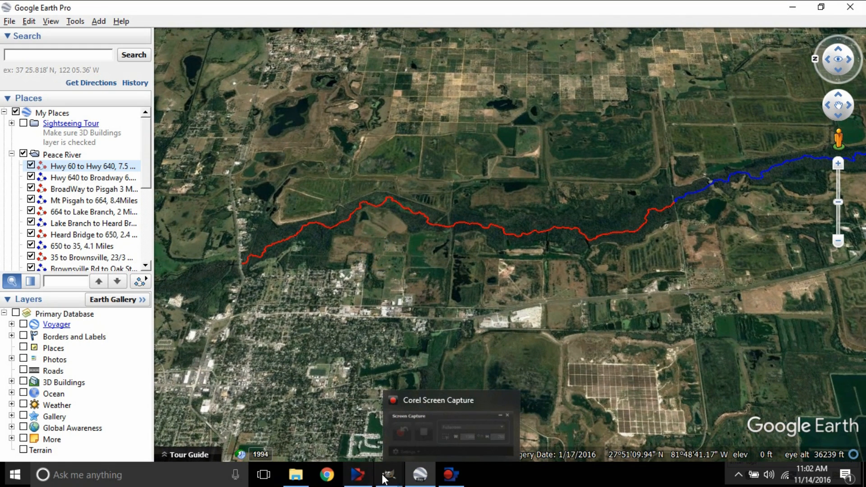
pyautogui.moveTo(389, 476)
pyautogui.click(374, 428)
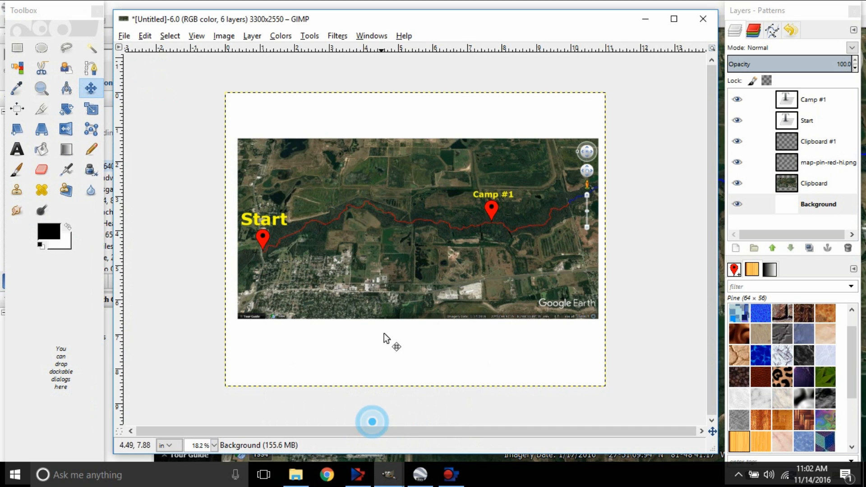
pyautogui.click(16, 151)
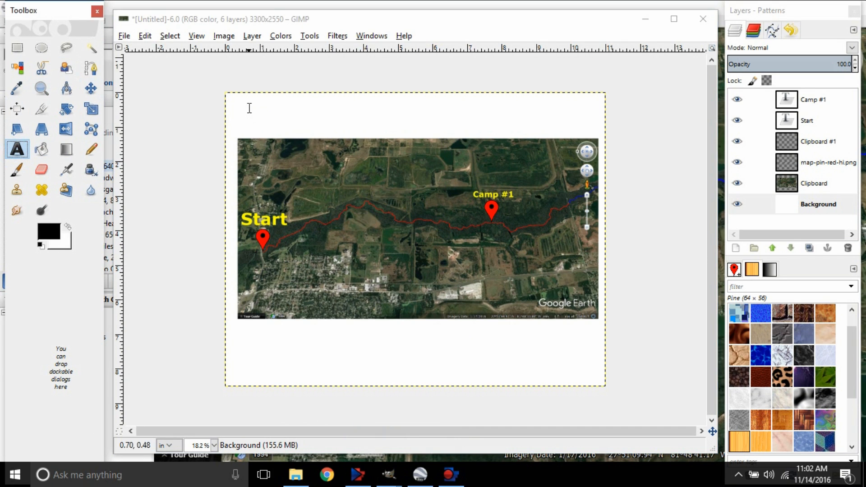
pyautogui.moveTo(240, 105); pyautogui.dragTo(485, 134)
pyautogui.click(426, 120)
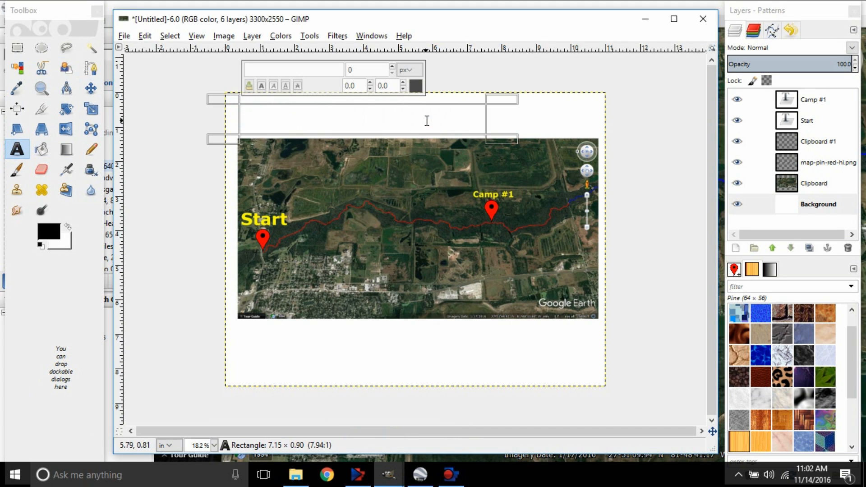
pyautogui.write('Hw')
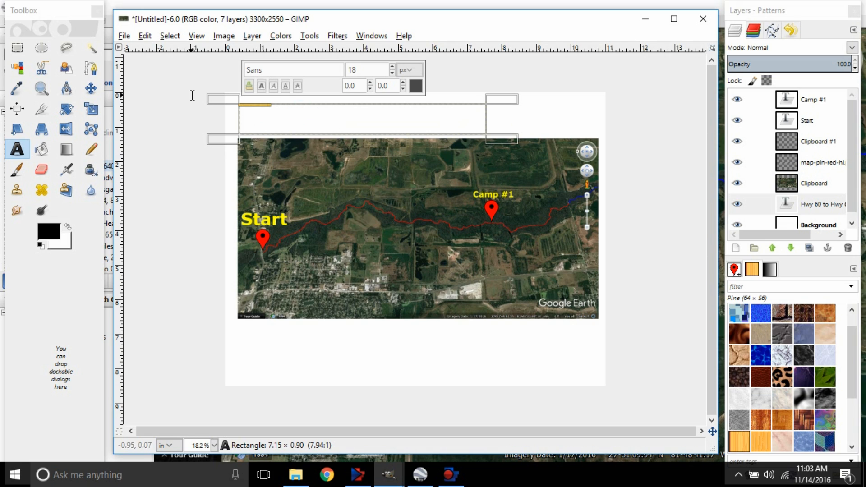
# Step: Enlarge the "Hwy 60 to Hwy 640 - 7.5 Miles" heading to 60 px
pyautogui.click(330, 110)
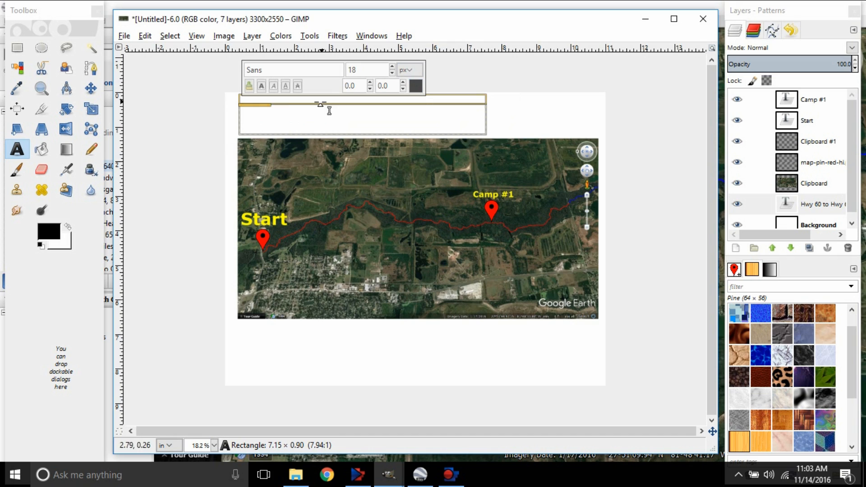
pyautogui.click(393, 68)
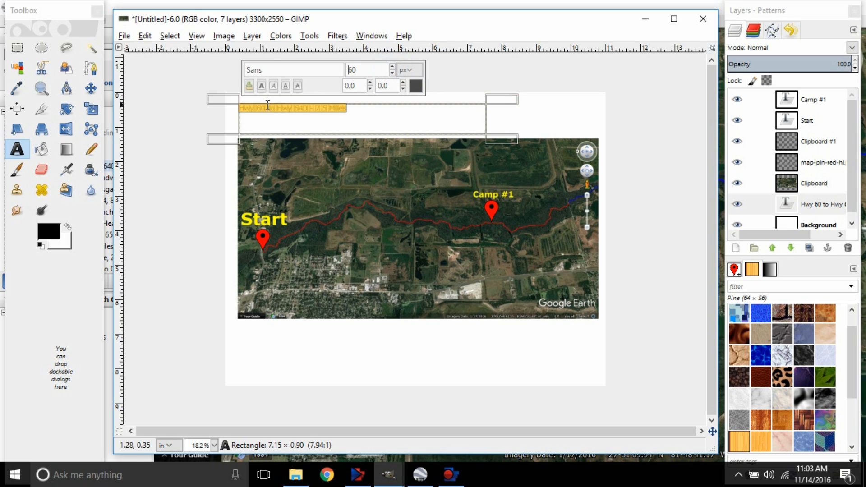
pyautogui.click(244, 109)
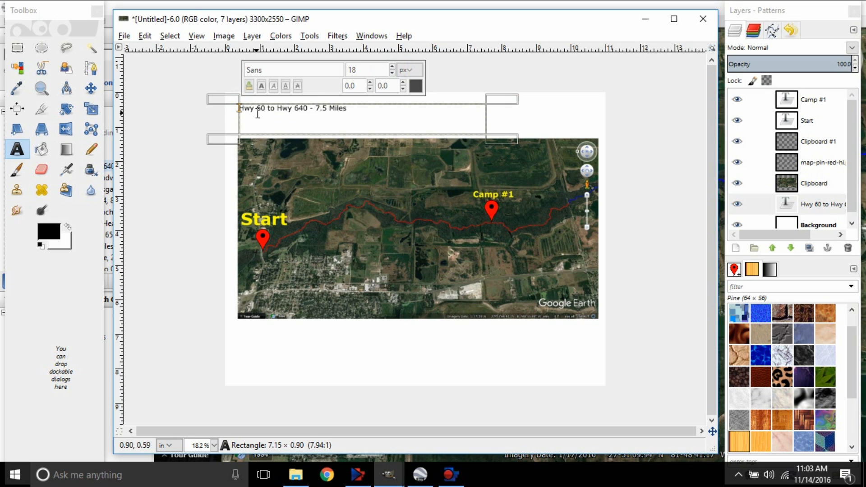
# Step: Add a "Map #1" line above the "Hwy 60 to Hwy 640 - 7.5 Miles" heading and set the text size to 60 px
pyautogui.press('Return')
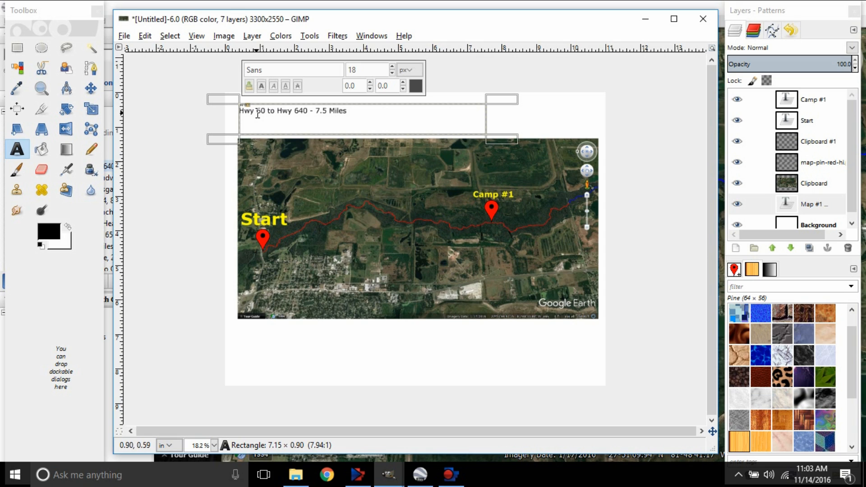
pyautogui.tripleClick(303, 110)
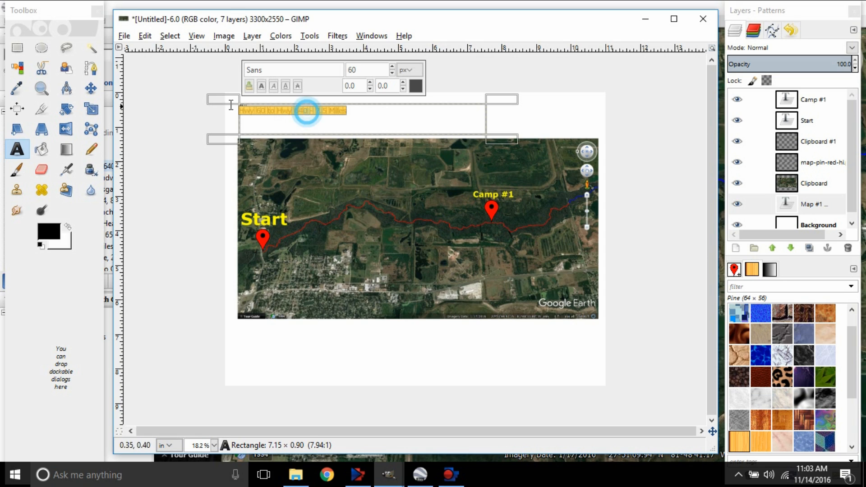
pyautogui.click(364, 71)
pyautogui.write('60')
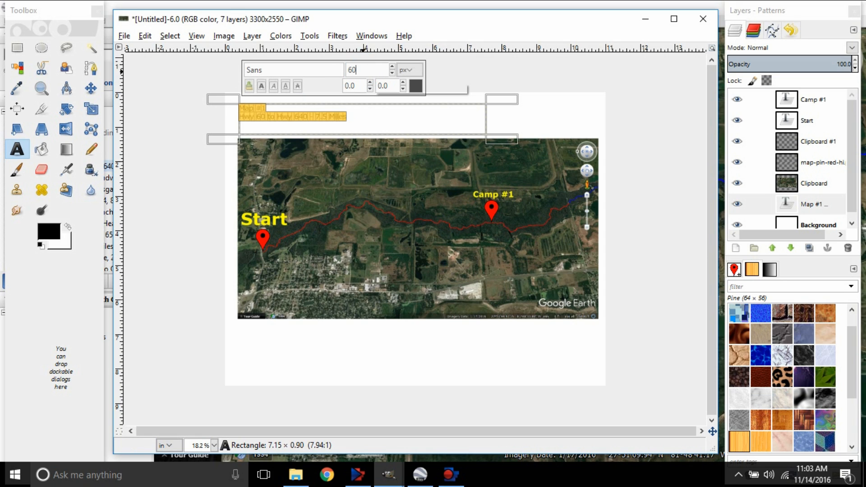
pyautogui.click(365, 117)
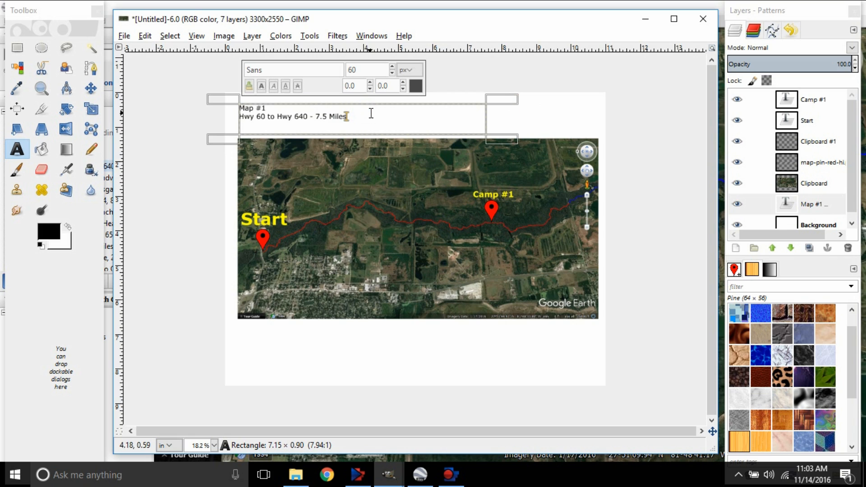
# Step: Move the two-line heading down so it sits directly above the map image, and make the Background layer active
pyautogui.click(91, 88)
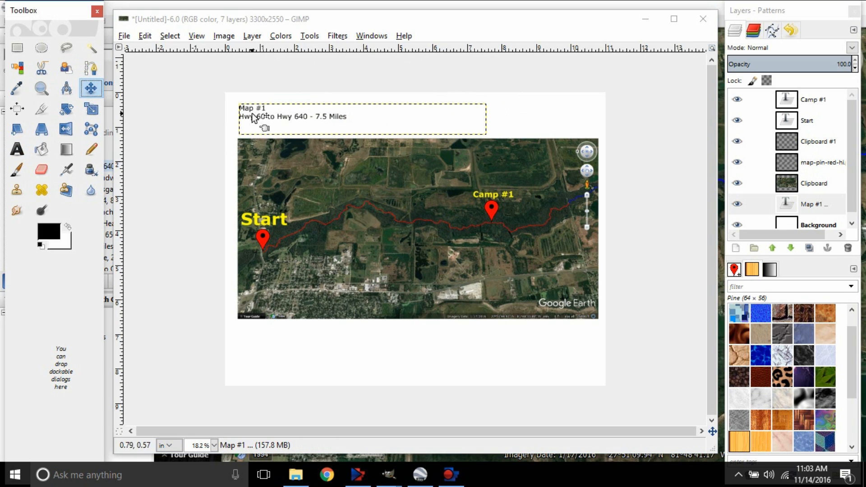
pyautogui.moveTo(252, 117); pyautogui.dragTo(253, 131)
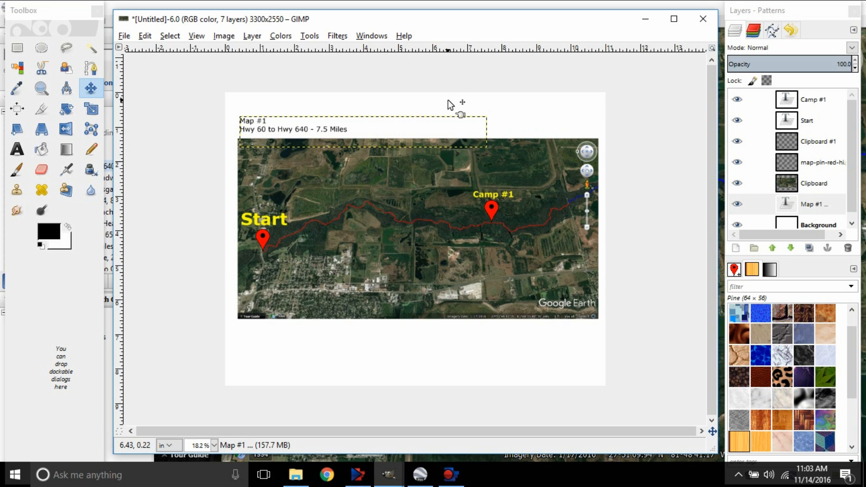
pyautogui.click(802, 225)
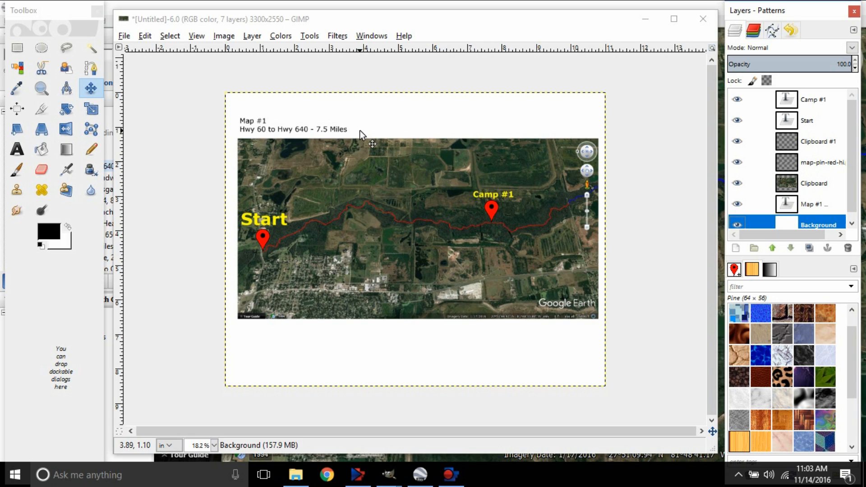
# Step: Try appending "(Total 12.5 Miles)" to the second line of the heading
pyautogui.doubleClick(20, 149)
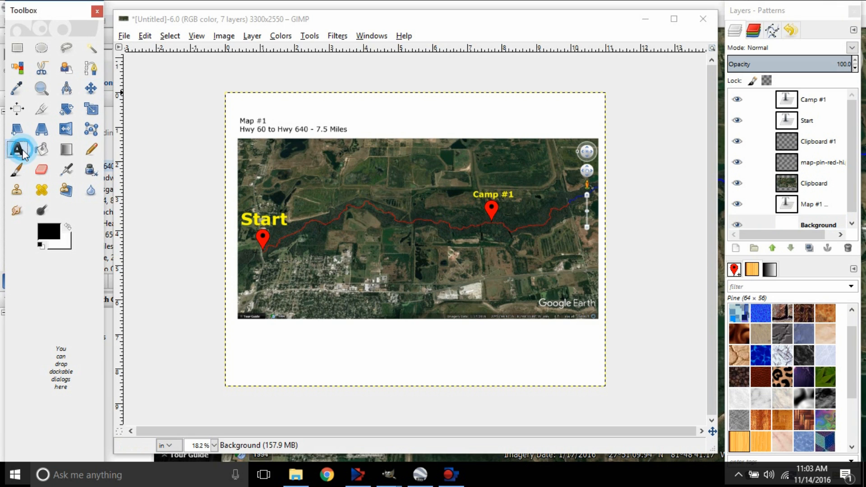
pyautogui.click(347, 131)
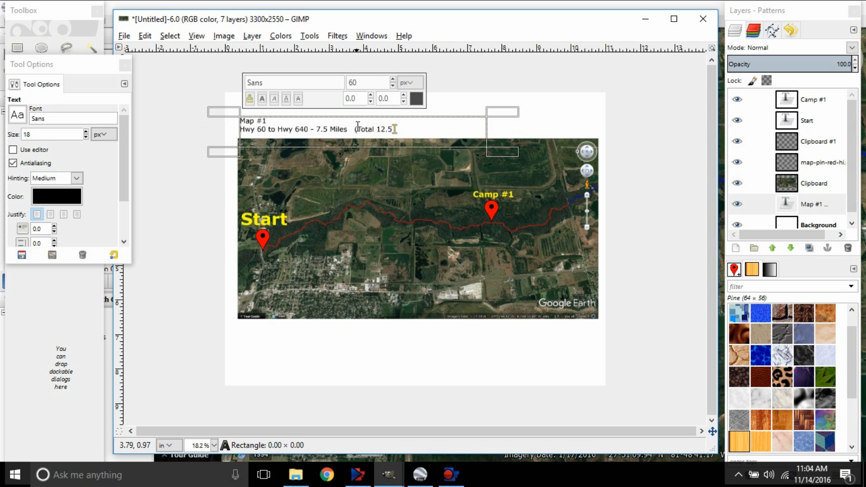
pyautogui.write('Miles)')
pyautogui.click(456, 124)
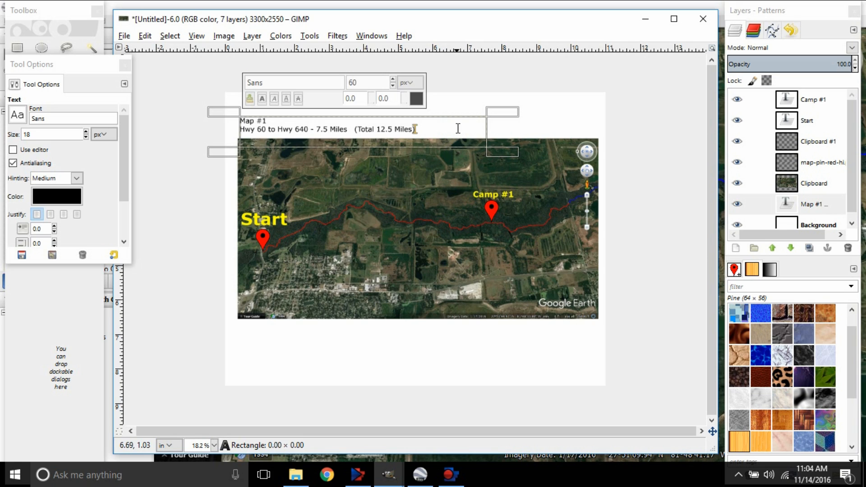
pyautogui.moveTo(458, 128); pyautogui.dragTo(355, 129)
pyautogui.press('BackSpace')
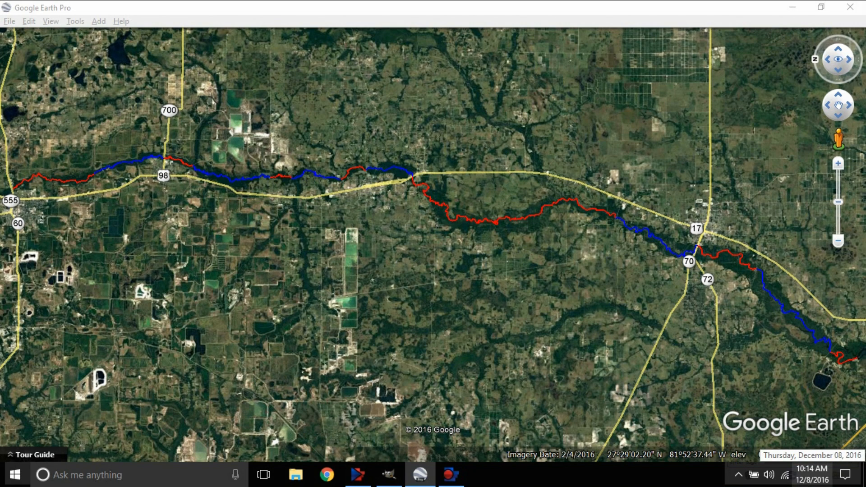
# Step: Switch to GIMP and paste the copied route overview screenshot into the blank 4200x2550 page as a new layer
pyautogui.click(388, 474)
pyautogui.rightClick(344, 187)
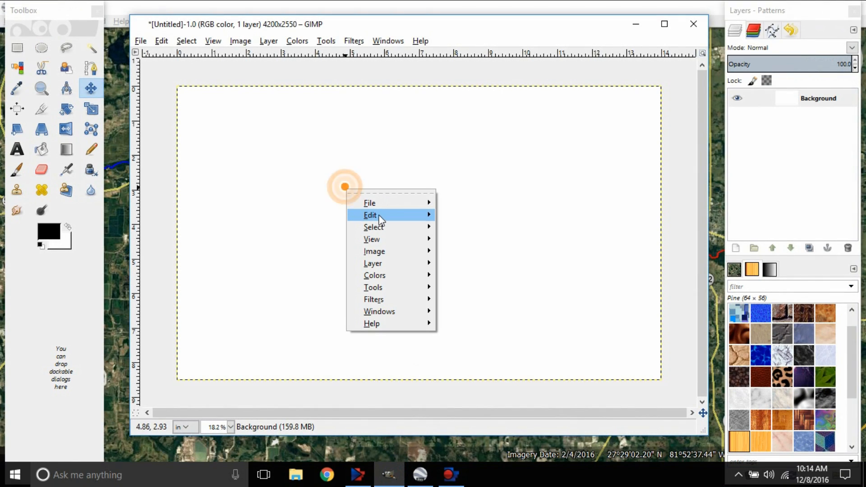
pyautogui.moveTo(378, 220)
pyautogui.moveTo(489, 301)
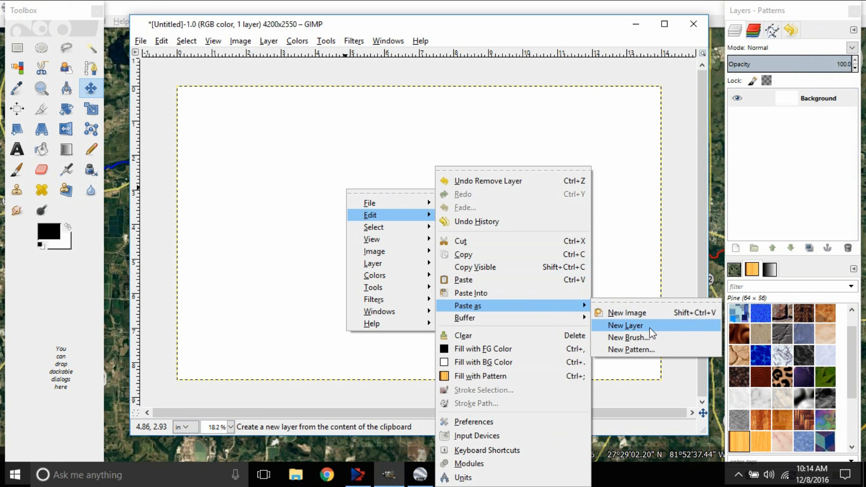
pyautogui.click(625, 325)
# Step: Scale the pasted screenshot layer to about 12.413 × 6.980 in and position it in the lower middle of the page
pyautogui.click(91, 109)
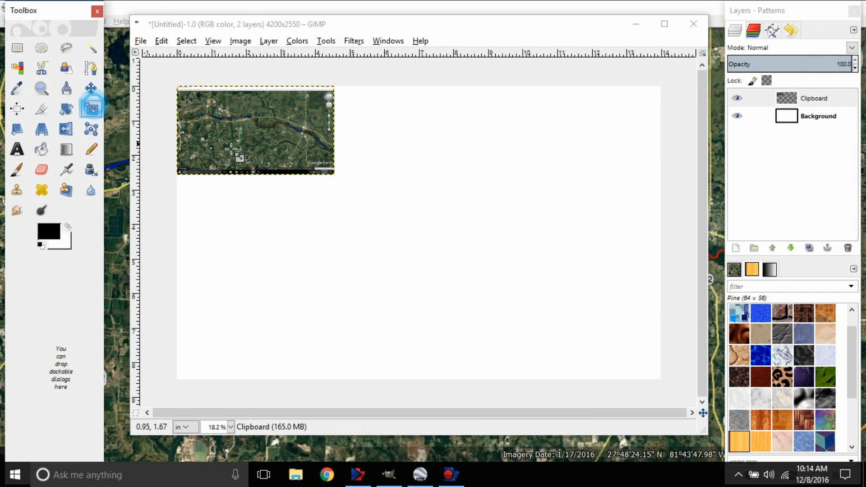
pyautogui.click(270, 147)
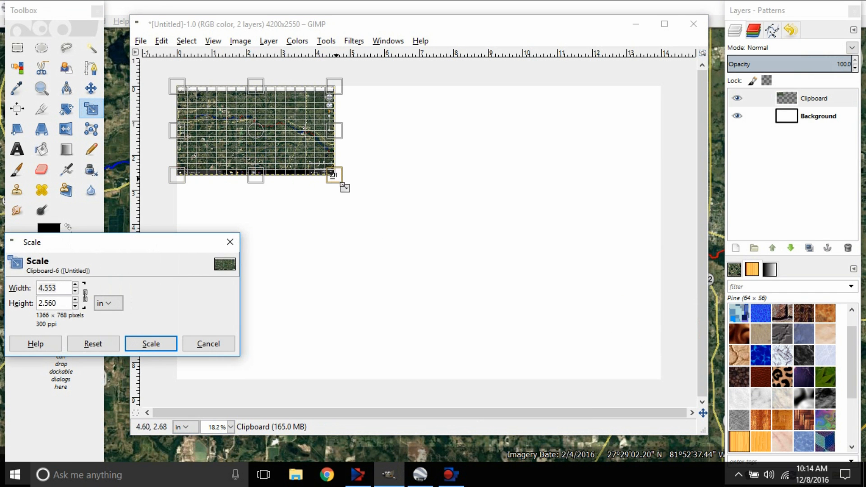
pyautogui.moveTo(341, 184); pyautogui.dragTo(556, 337)
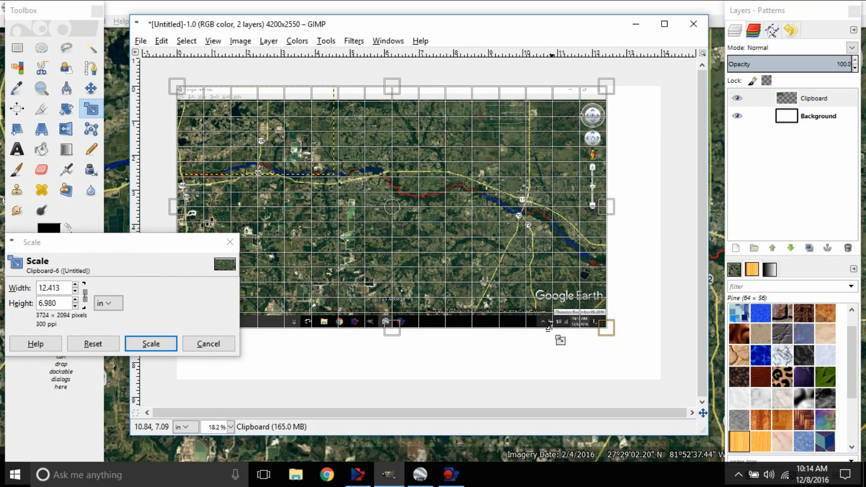
pyautogui.moveTo(392, 207); pyautogui.dragTo(426, 251)
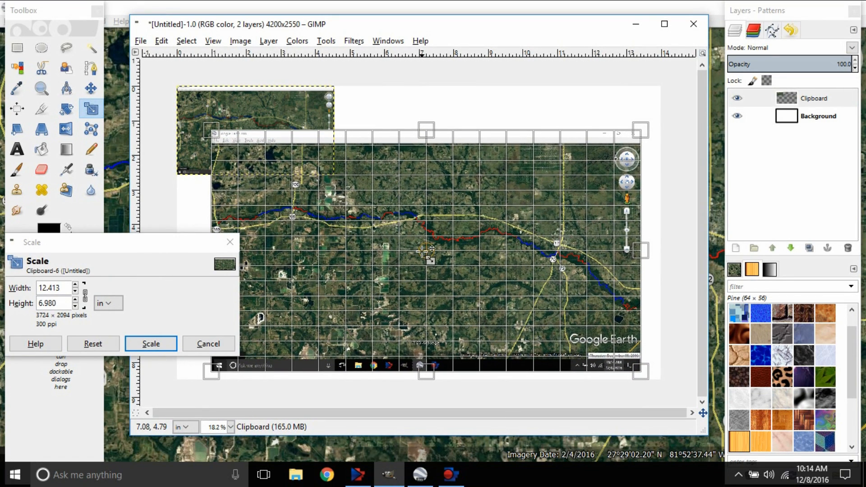
pyautogui.click(168, 344)
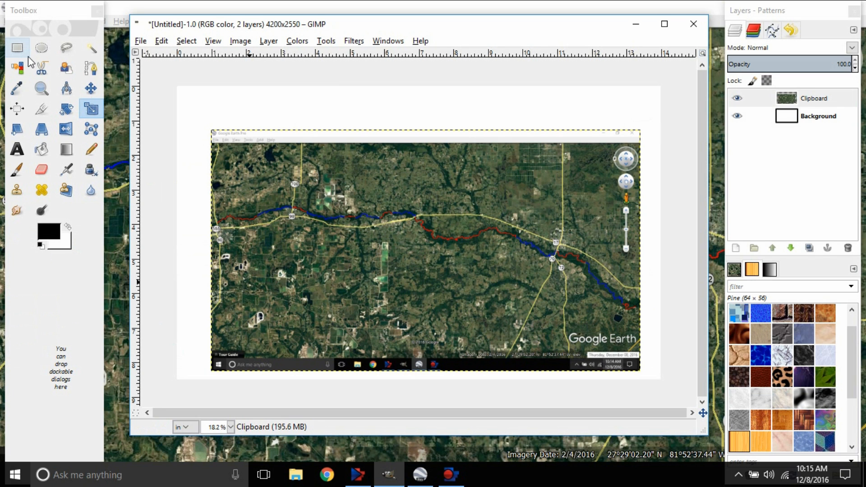
# Step: Select only the map area of the screenshot, without its title bar and taskbar, and cut it out
pyautogui.click(18, 48)
pyautogui.moveTo(212, 143); pyautogui.dragTo(641, 358)
pyautogui.rightClick(527, 293)
pyautogui.moveTo(568, 317)
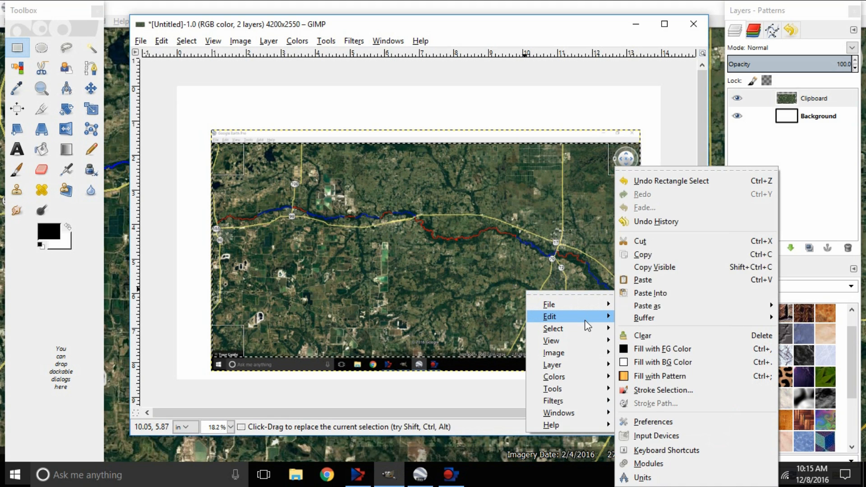
pyautogui.click(640, 241)
# Step: Delete the leftover screenshot layer and clear the rectangular selection
pyautogui.click(807, 98)
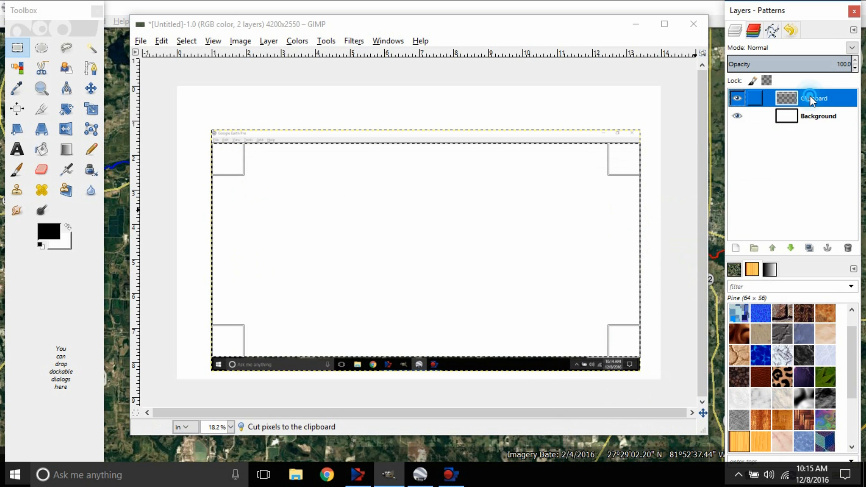
pyautogui.rightClick(810, 96)
pyautogui.click(724, 204)
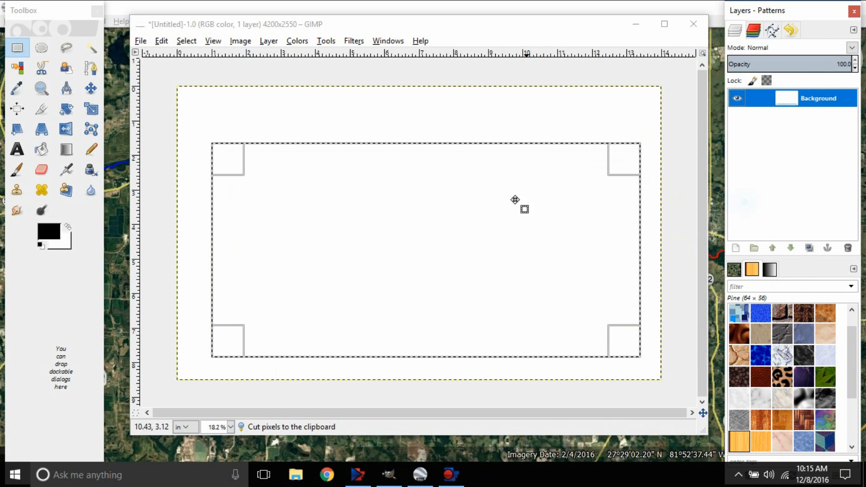
pyautogui.rightClick(322, 244)
pyautogui.click(806, 144)
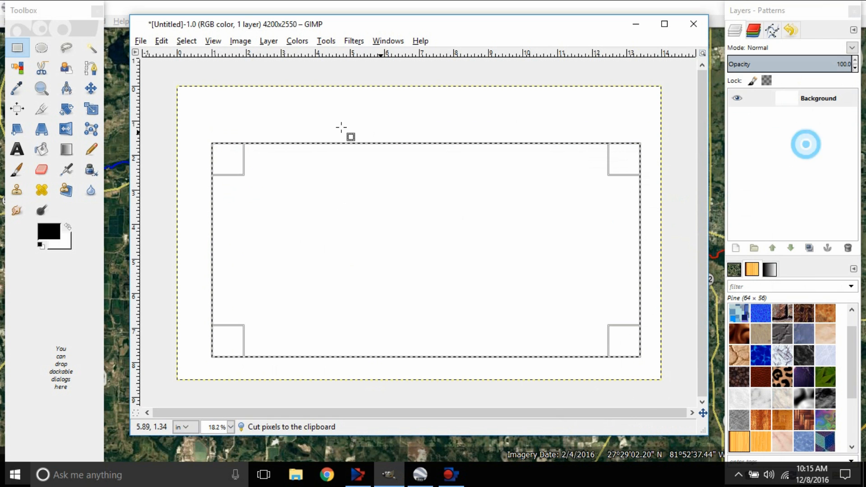
pyautogui.click(186, 40)
pyautogui.click(199, 72)
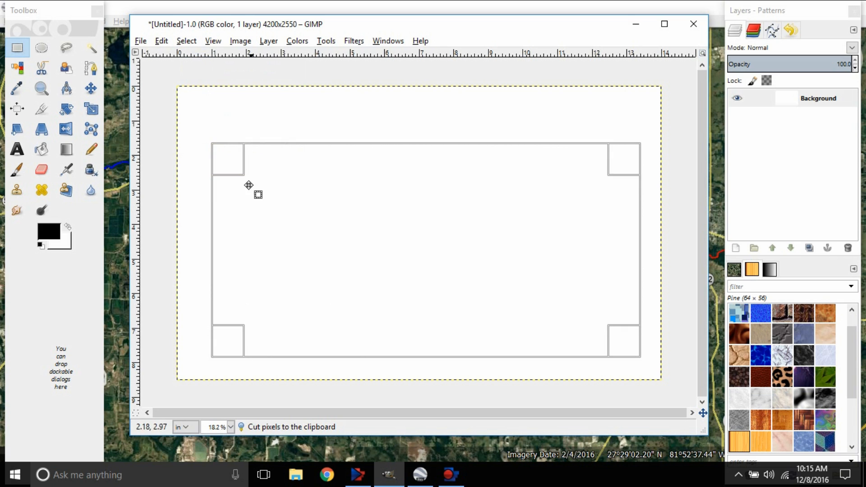
# Step: Paste the cut map as a new layer and move it to the lower part of the page, leaving room for text above
pyautogui.rightClick(254, 183)
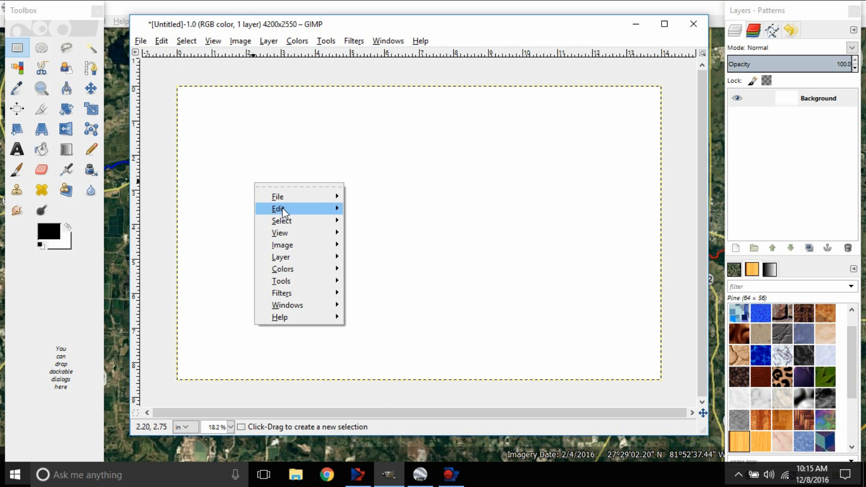
pyautogui.moveTo(282, 207)
pyautogui.moveTo(410, 306)
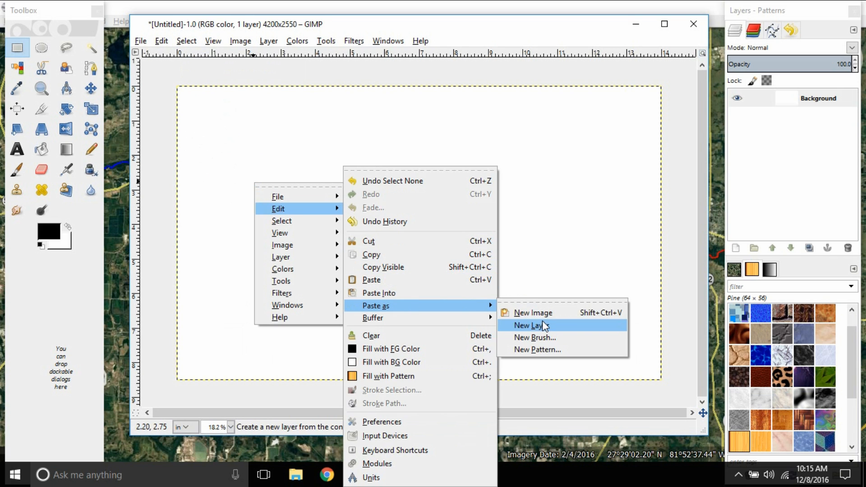
pyautogui.click(539, 323)
pyautogui.click(92, 91)
pyautogui.moveTo(413, 211); pyautogui.dragTo(445, 277)
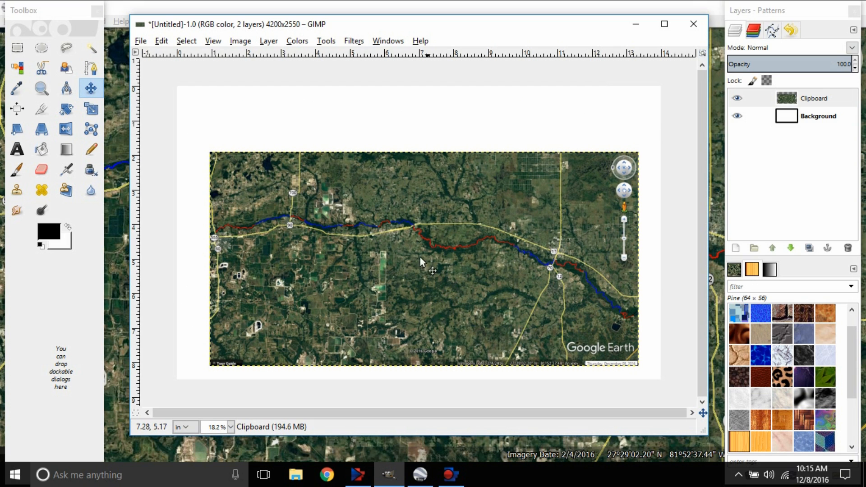
pyautogui.moveTo(289, 246); pyautogui.dragTo(287, 247)
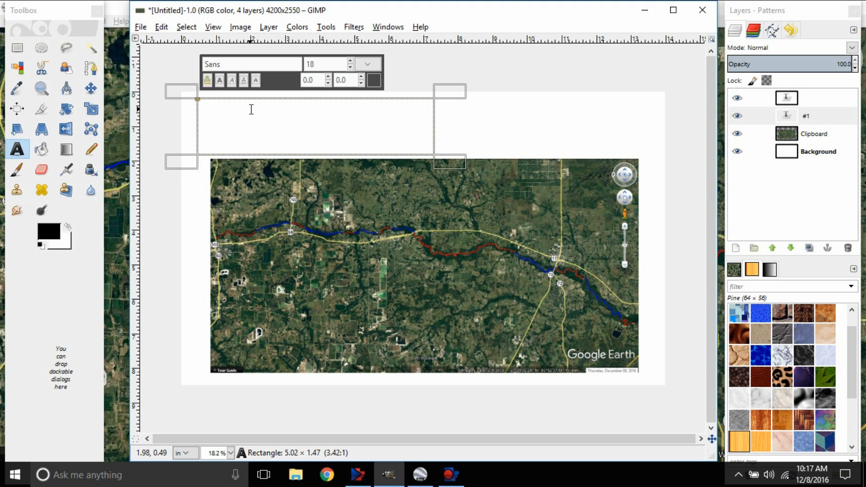
# Step: Switch to Google Earth, show the sidebar and widen it to read the Peace River section names and mileages
pyautogui.hotkey('alt', 'Tab')
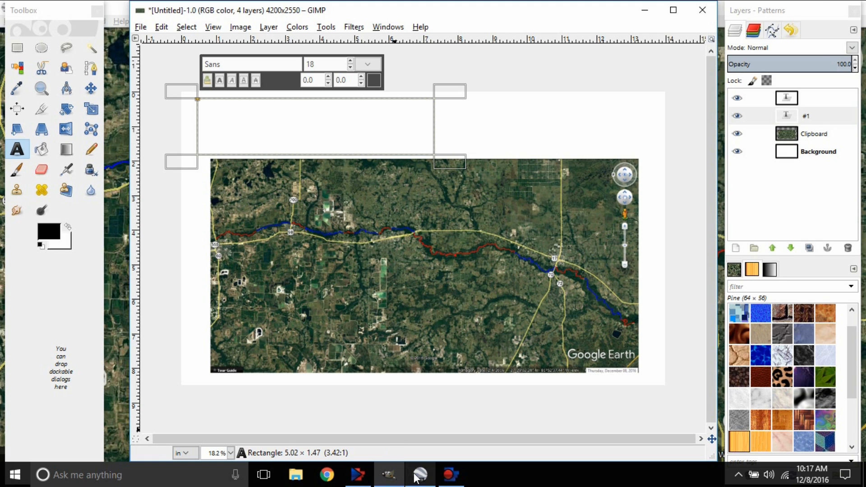
pyautogui.click(50, 22)
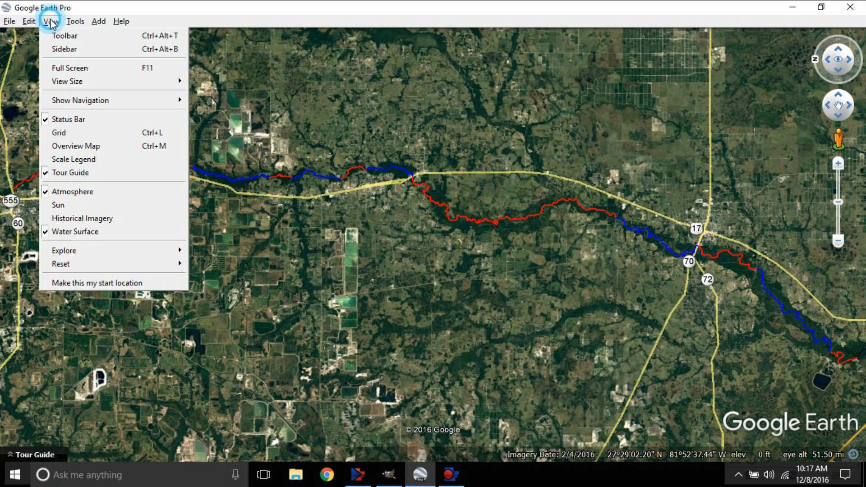
pyautogui.click(64, 49)
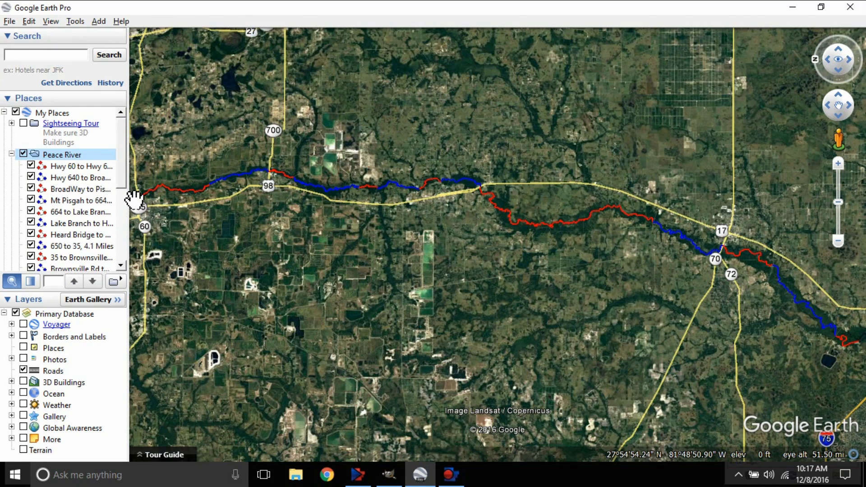
pyautogui.moveTo(129, 196); pyautogui.dragTo(185, 190)
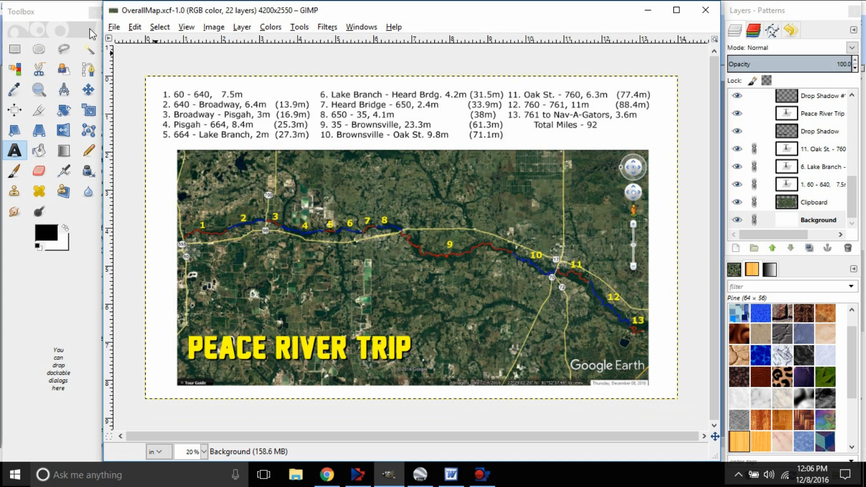
# Step: Save the finished overview map, and save it again as OverallMap.xcf in the PeaceRiverMaps folder
pyautogui.click(114, 27)
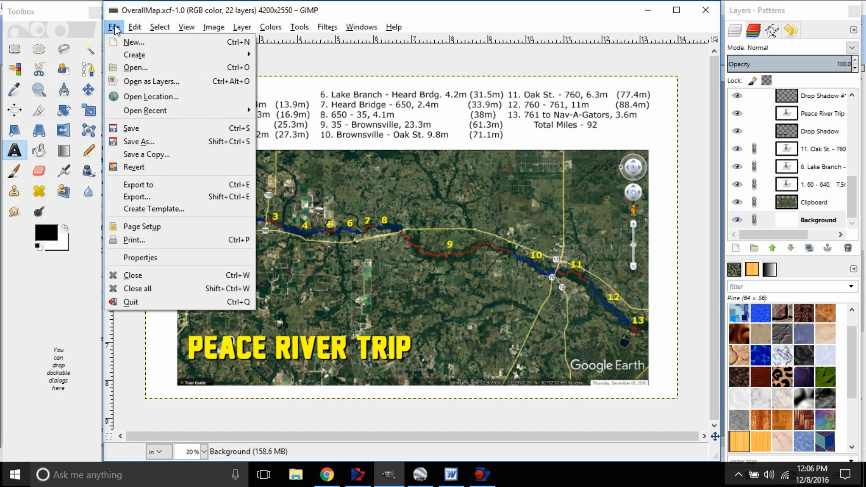
pyautogui.click(165, 128)
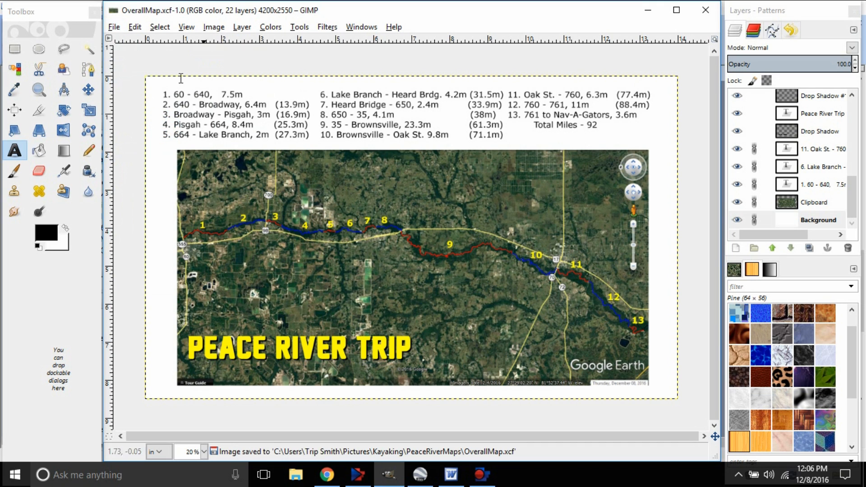
pyautogui.click(114, 27)
pyautogui.click(144, 147)
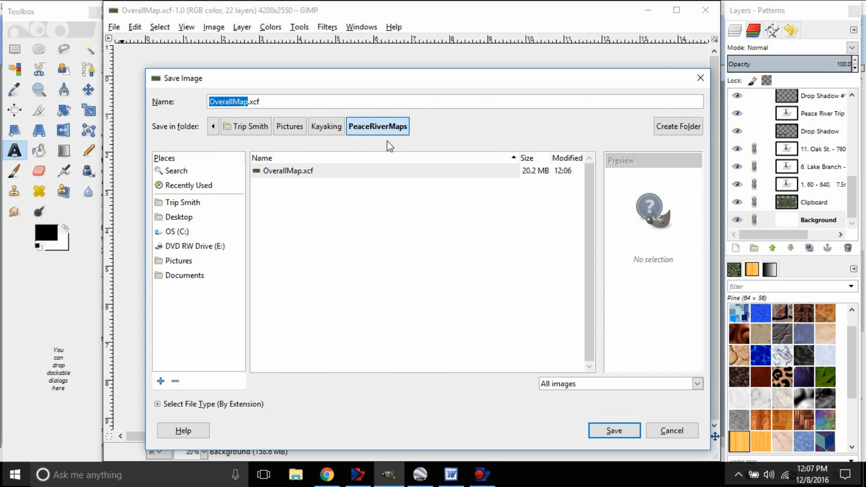
pyautogui.click(613, 428)
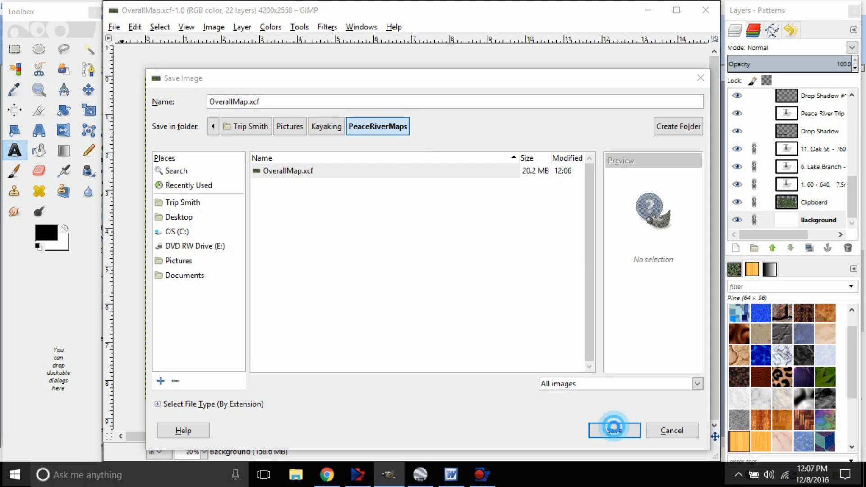
# Step: Overwrite the existing OverallMap.xcf, and export the map as OverallMap.png to the PeaceRiverMaps folder
pyautogui.click(451, 323)
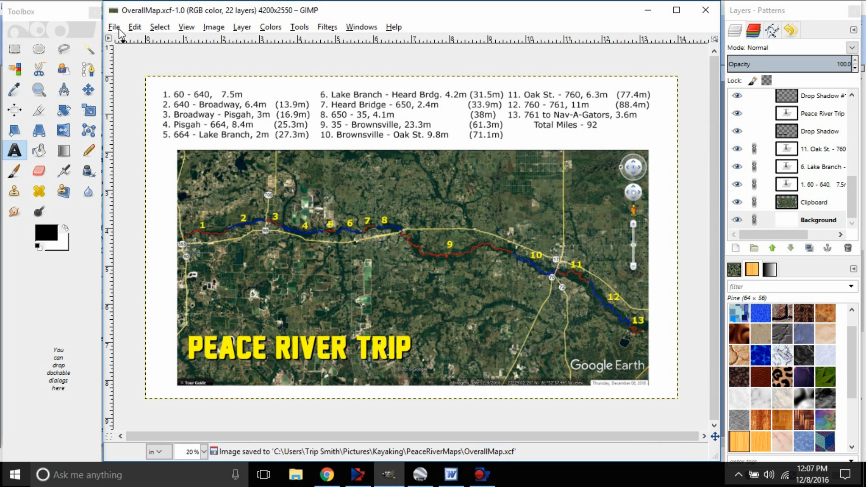
pyautogui.click(115, 27)
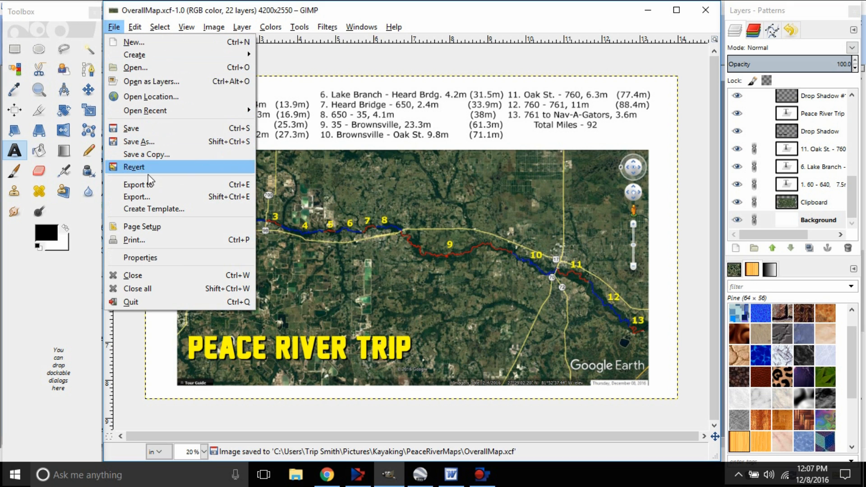
pyautogui.click(156, 198)
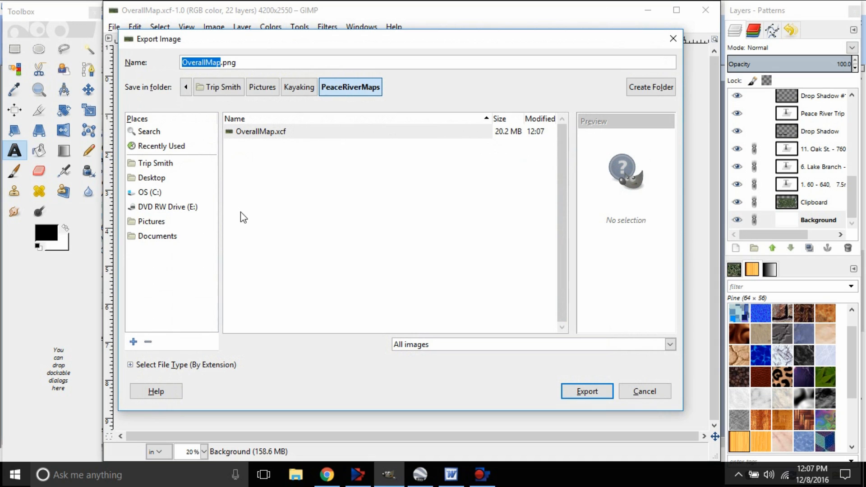
pyautogui.click(231, 61)
pyautogui.click(604, 392)
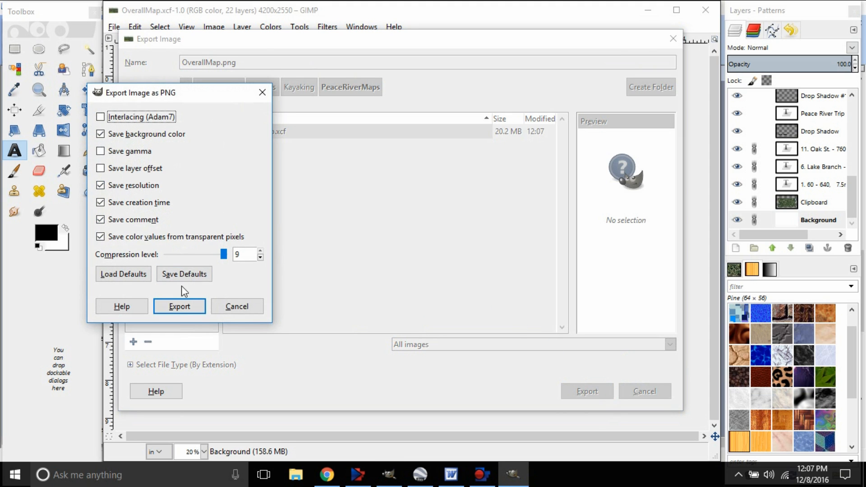
pyautogui.click(180, 305)
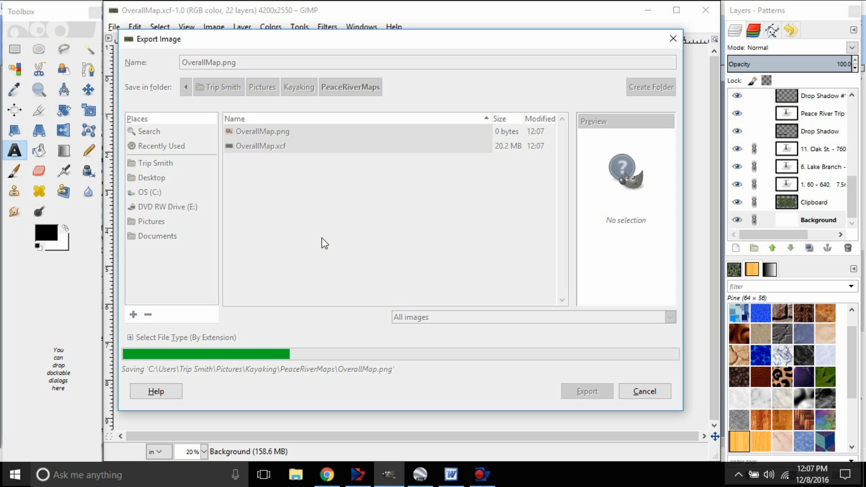
# Step: Check the paper size, orientation and margins in the page setup, and close it without changing anything
pyautogui.click(114, 27)
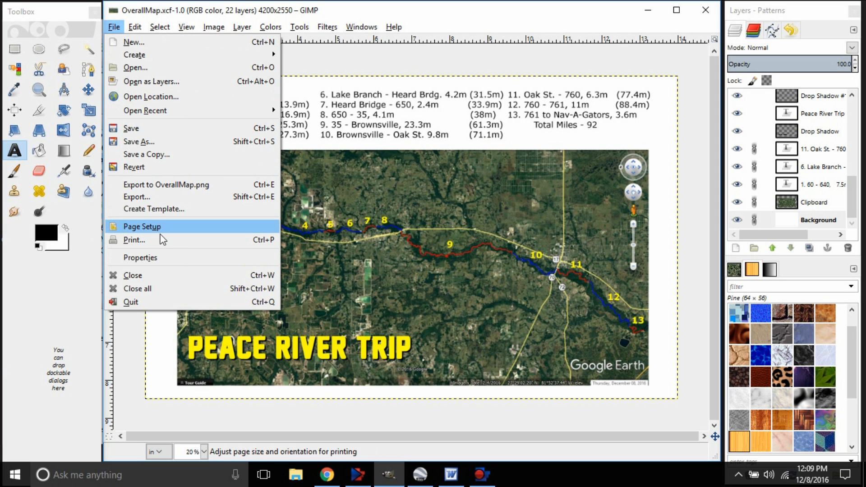
pyautogui.click(161, 229)
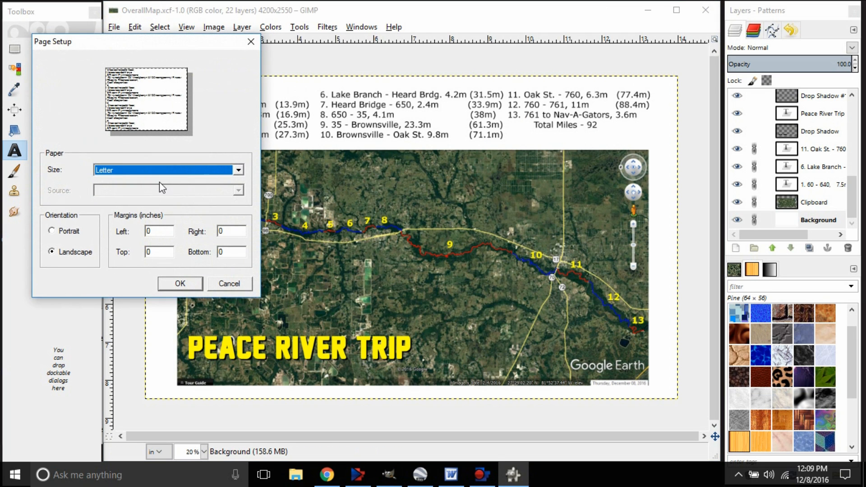
pyautogui.click(237, 283)
pyautogui.click(111, 27)
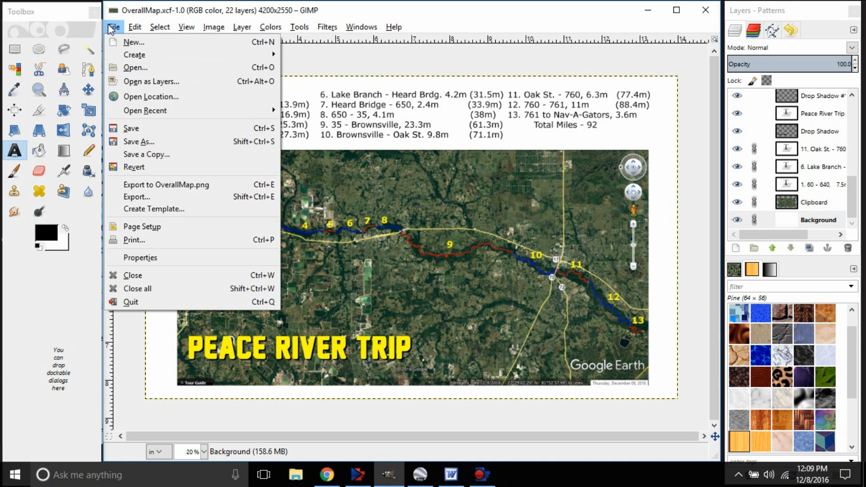